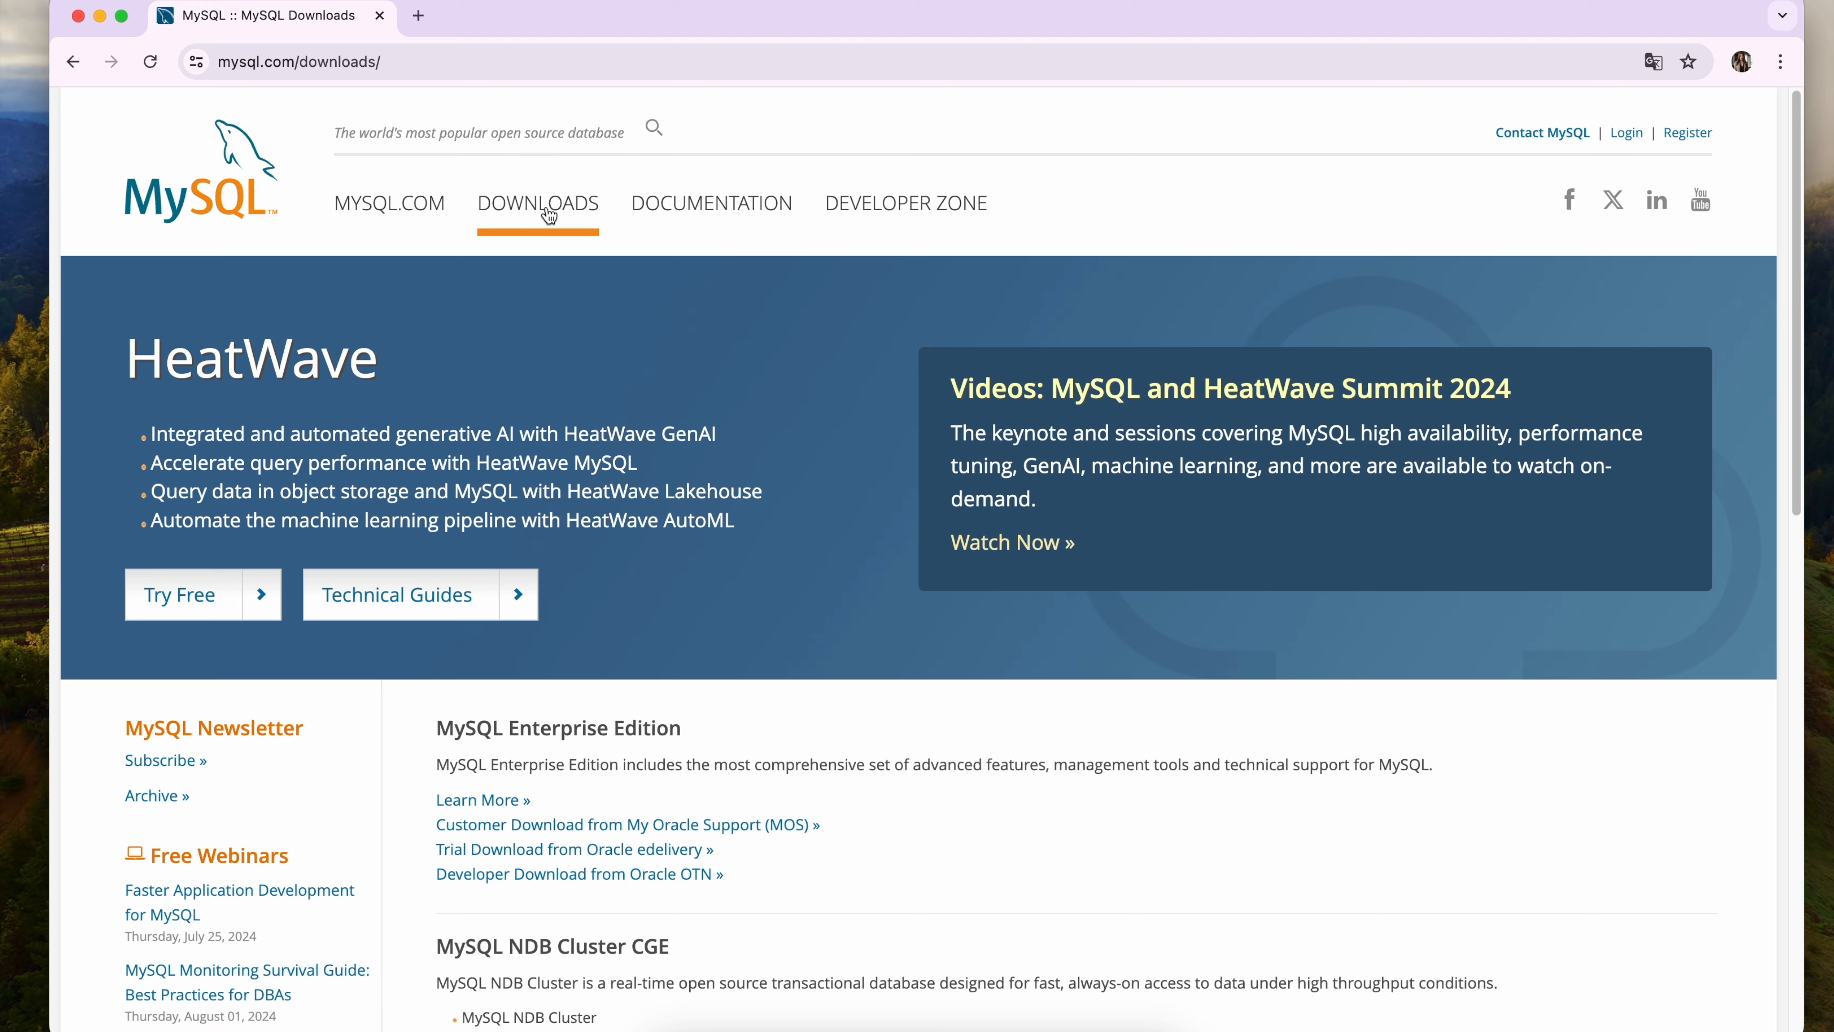
Download the macOS 14 (ARM, 64-bit) DMG Archive of MySQL Community Server 9.0.0 from the community downloads without logging in.
scroll(549, 433, down, 5)
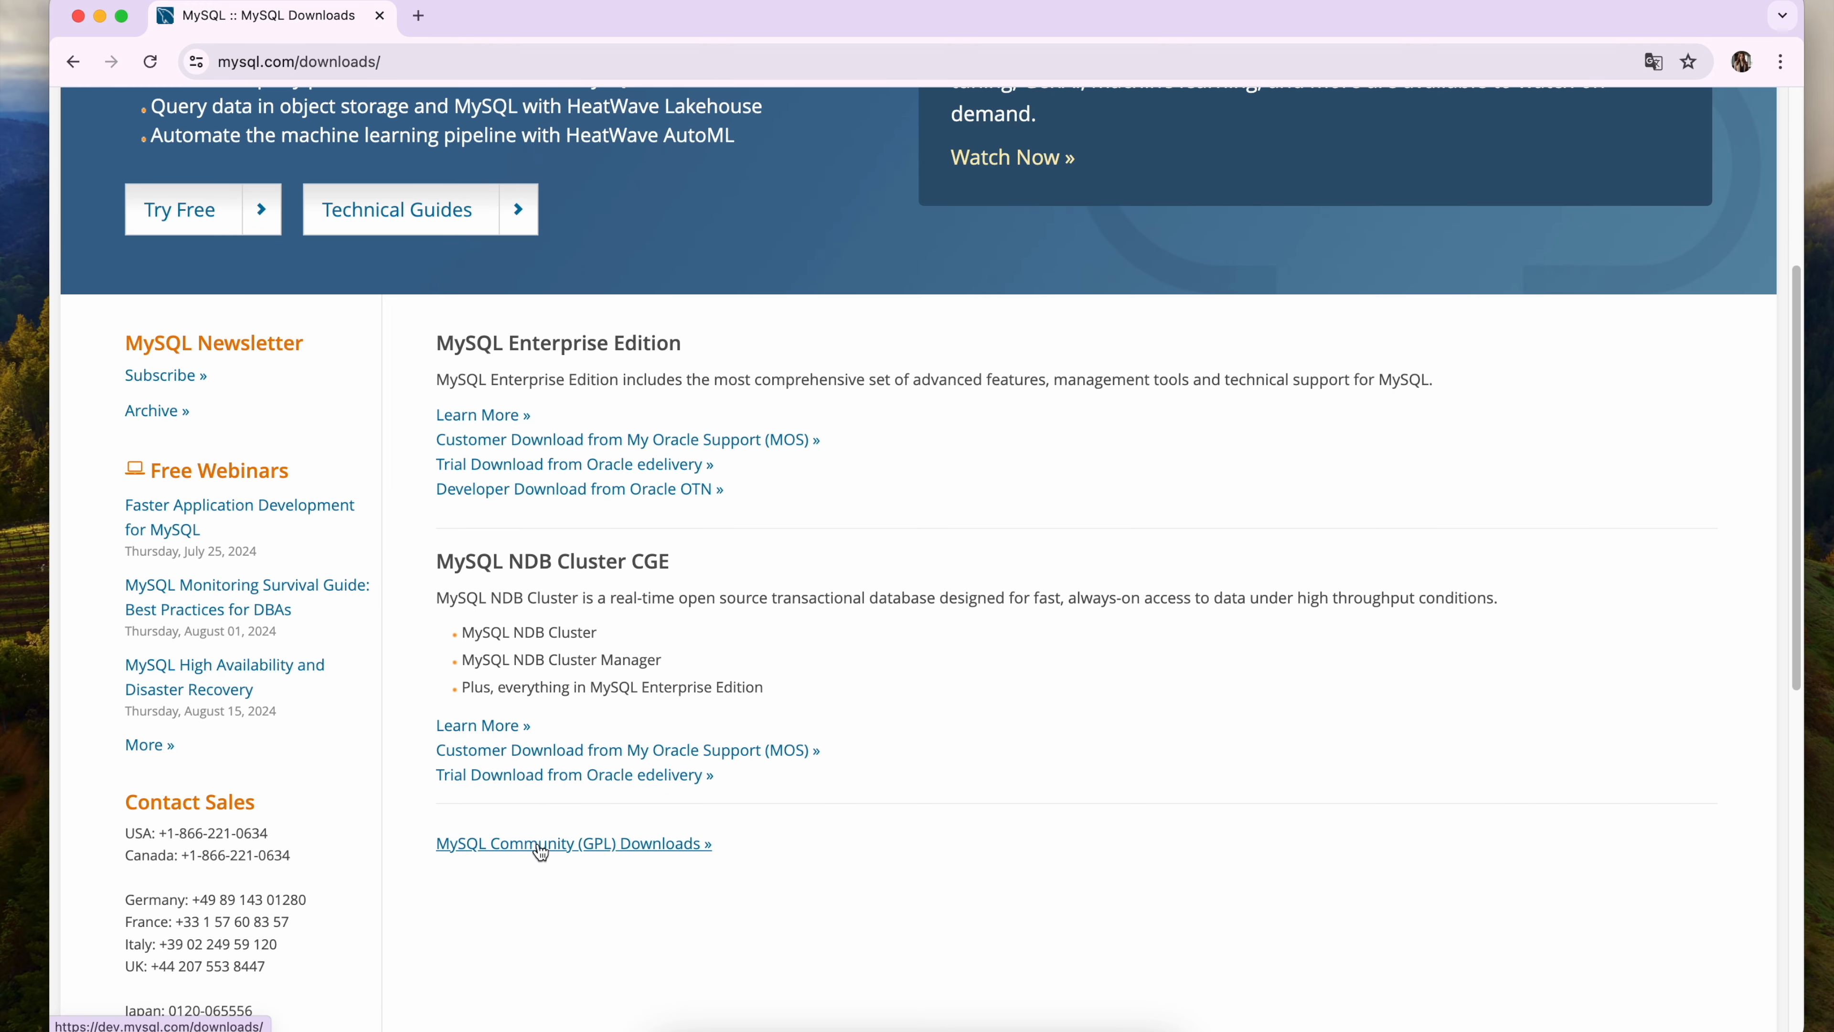
click(541, 849)
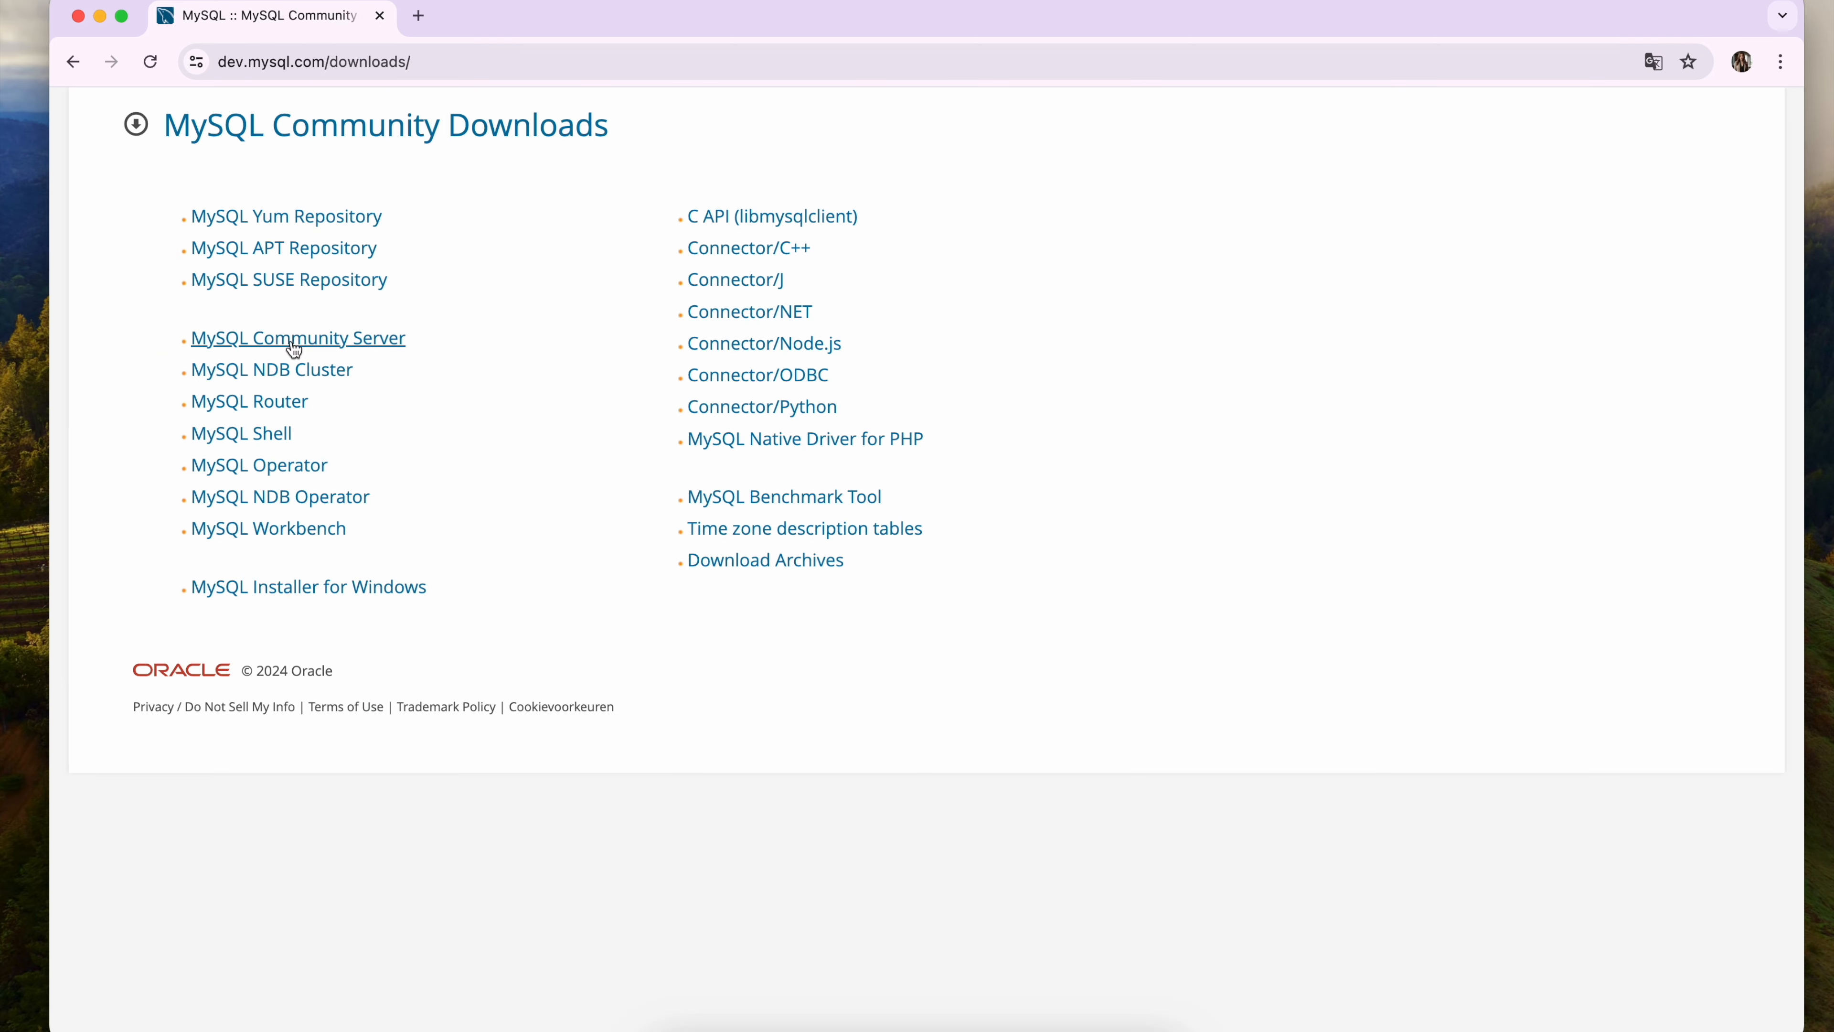
click(294, 340)
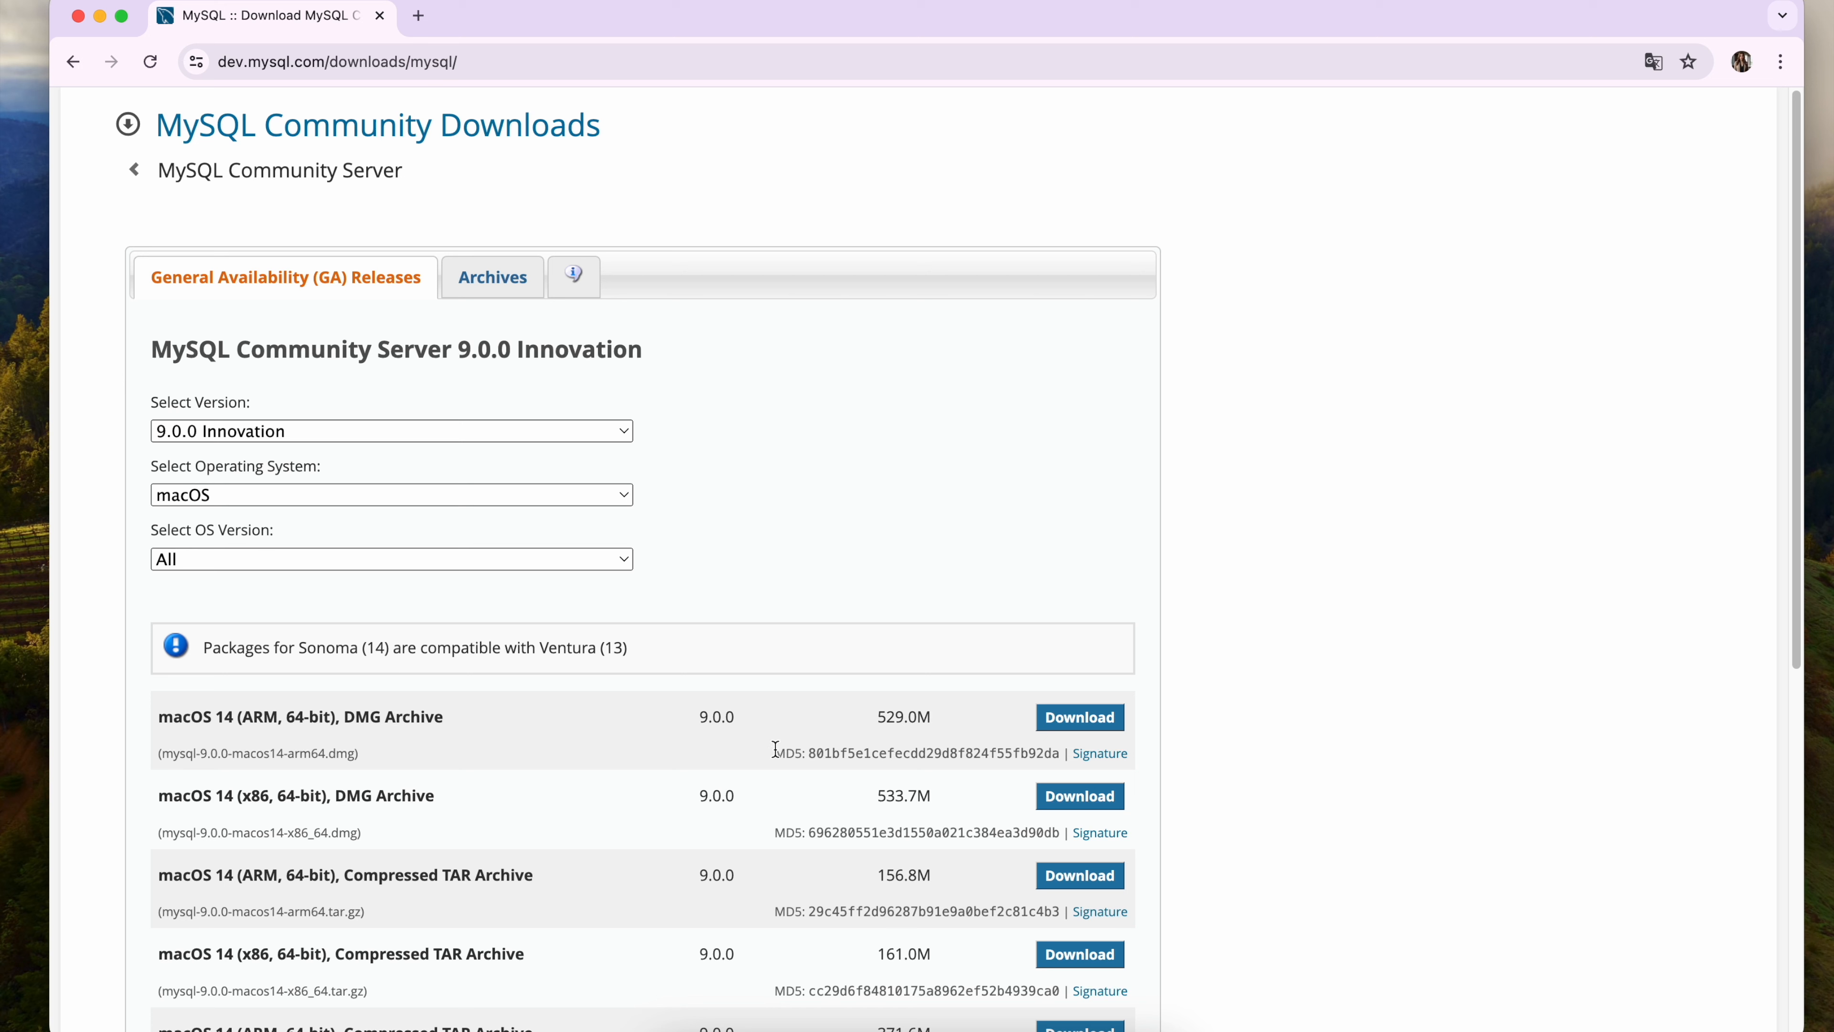
click(1067, 721)
click(269, 650)
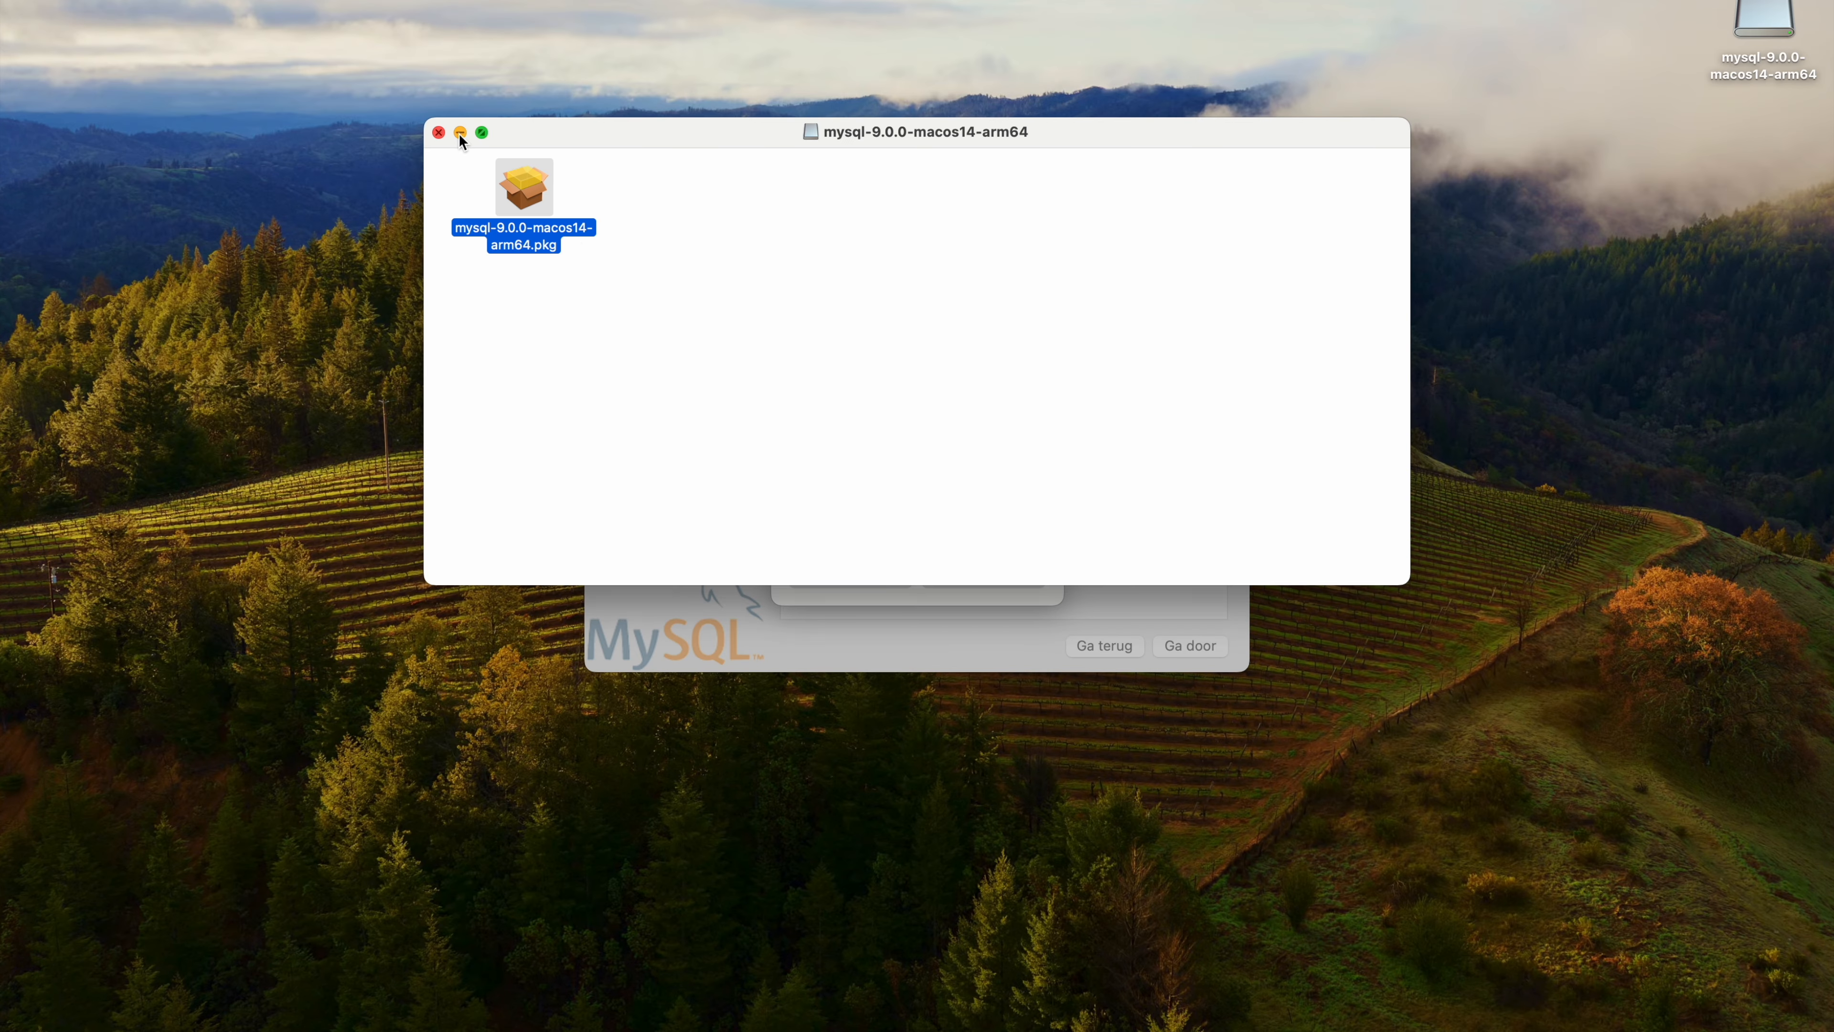
Minimize the disk image window, allow the MySQL 9.0.0 package to run its check, and accept the software license agreement.
mouse_move(479, 137)
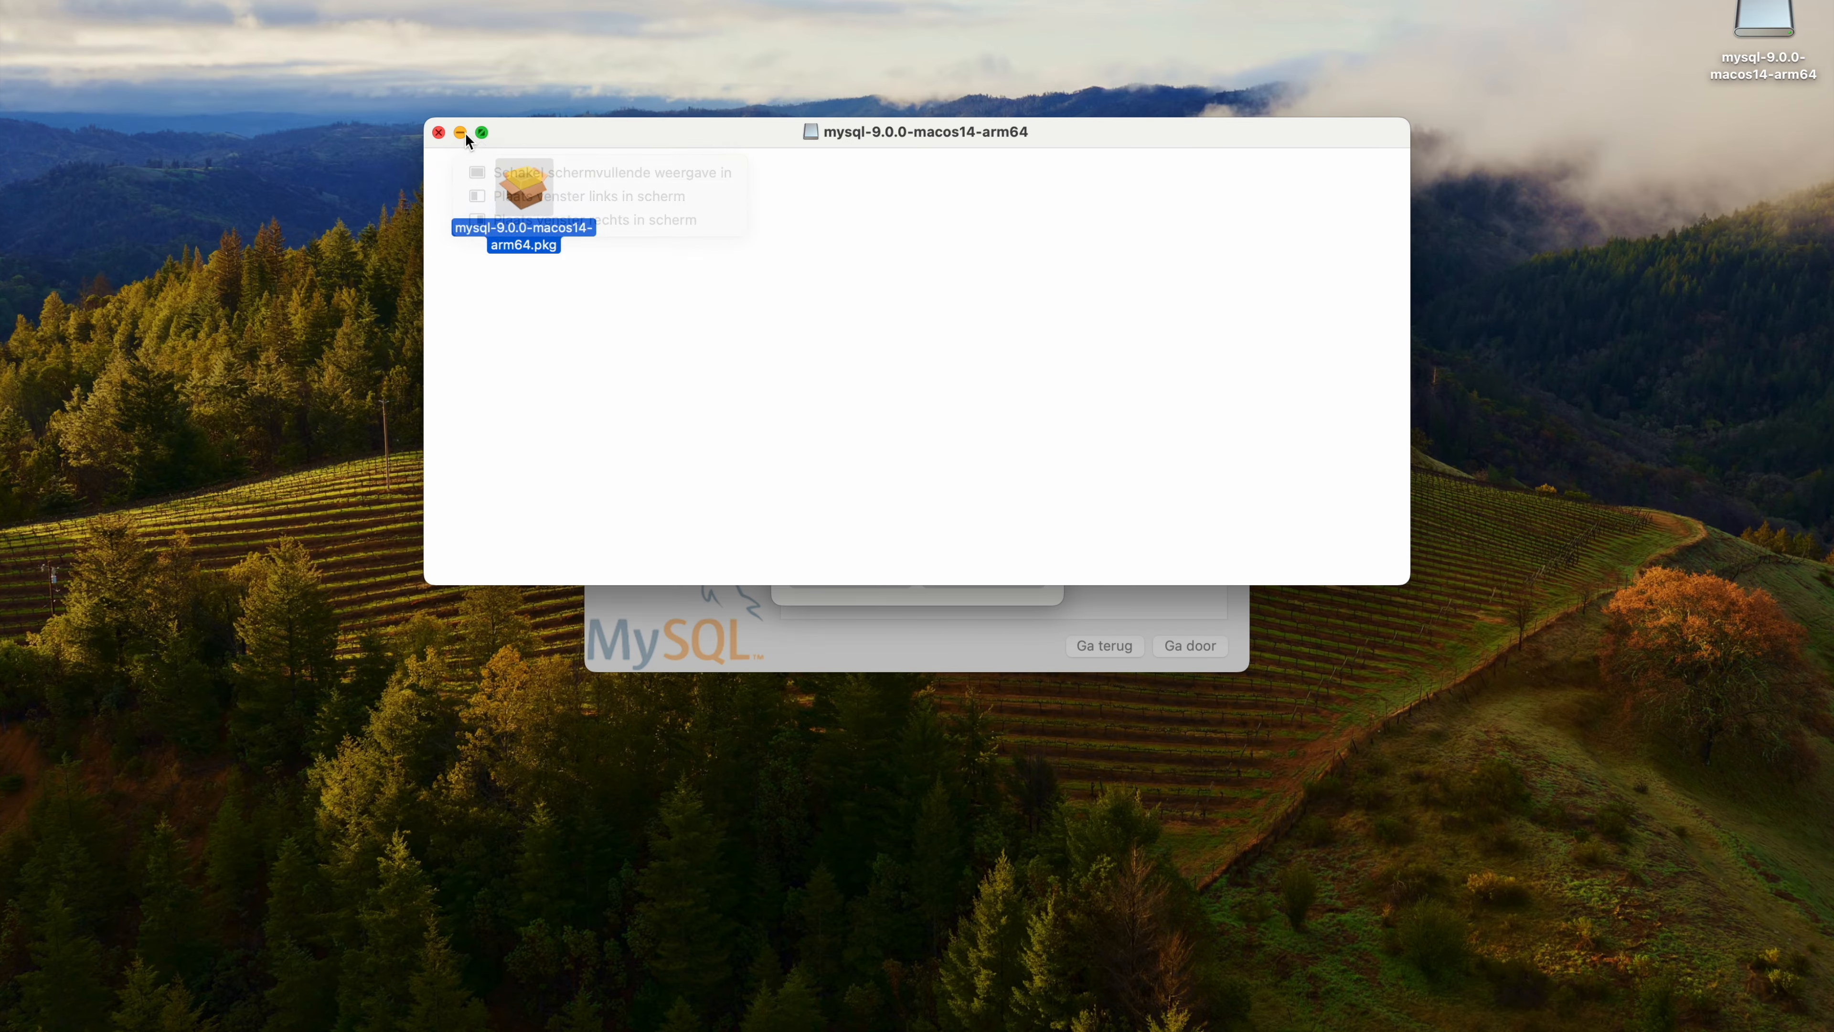
click(462, 133)
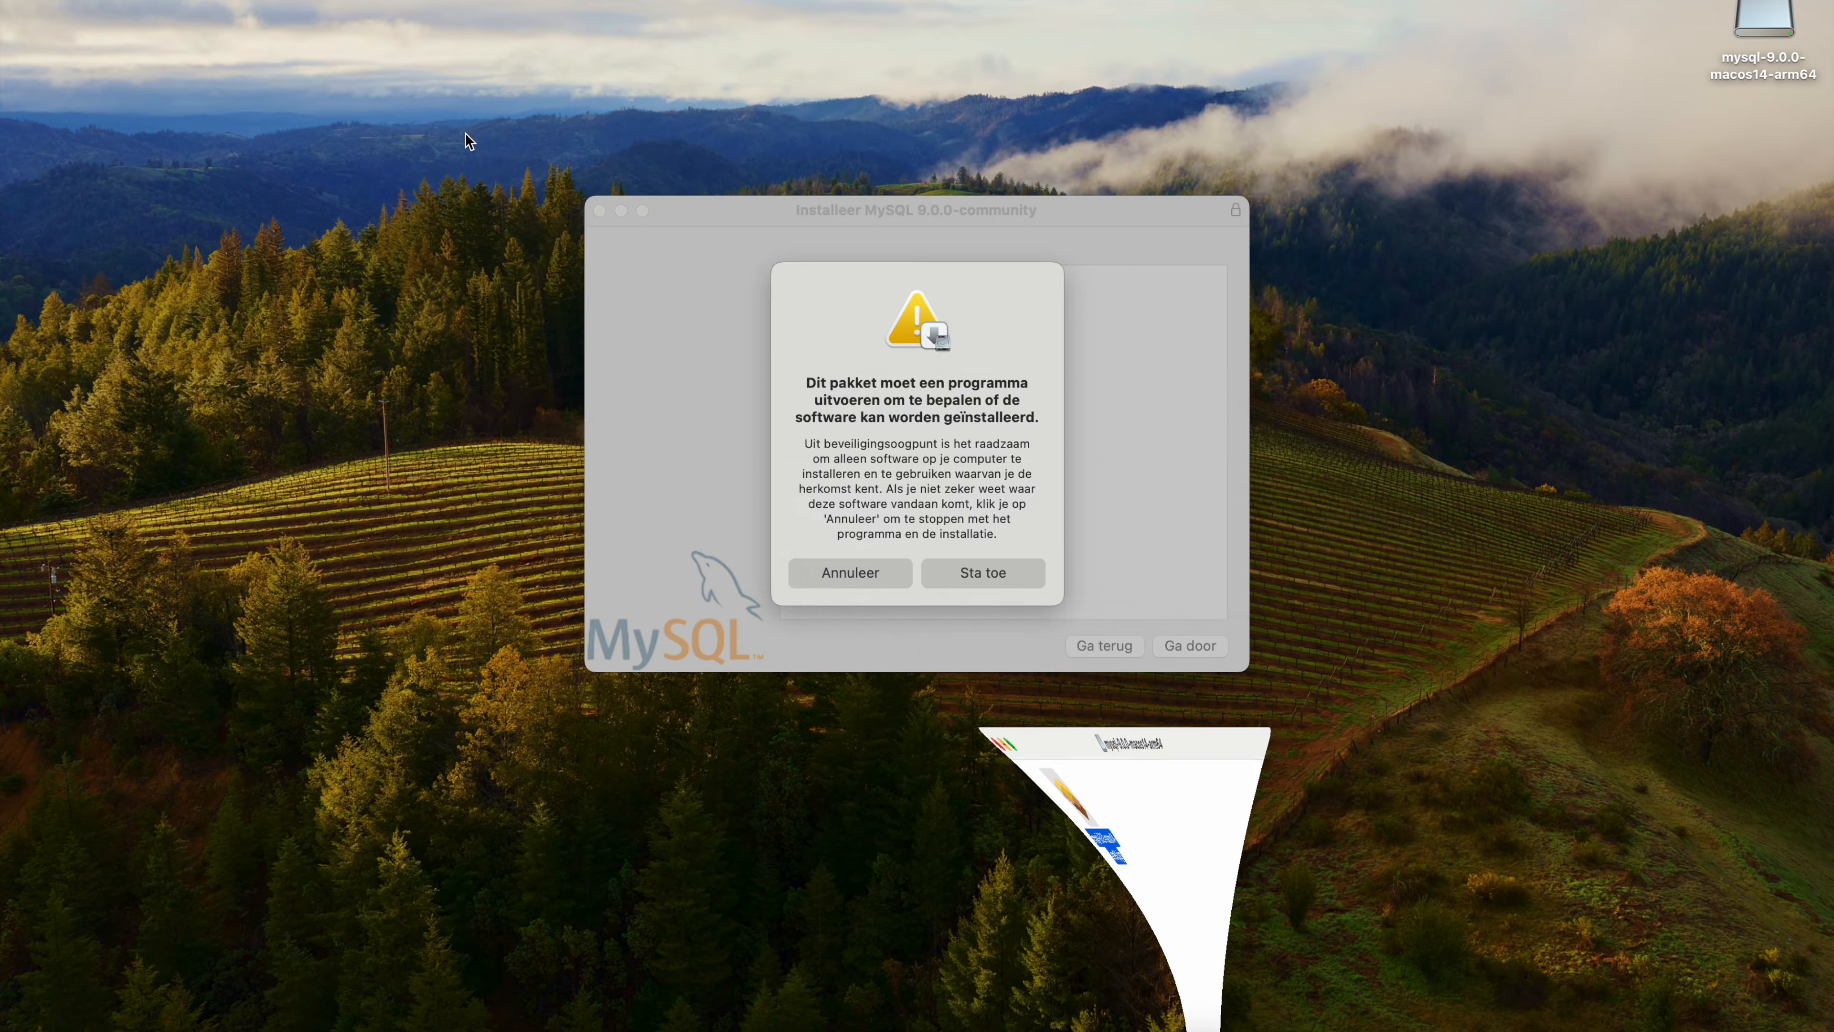
click(979, 574)
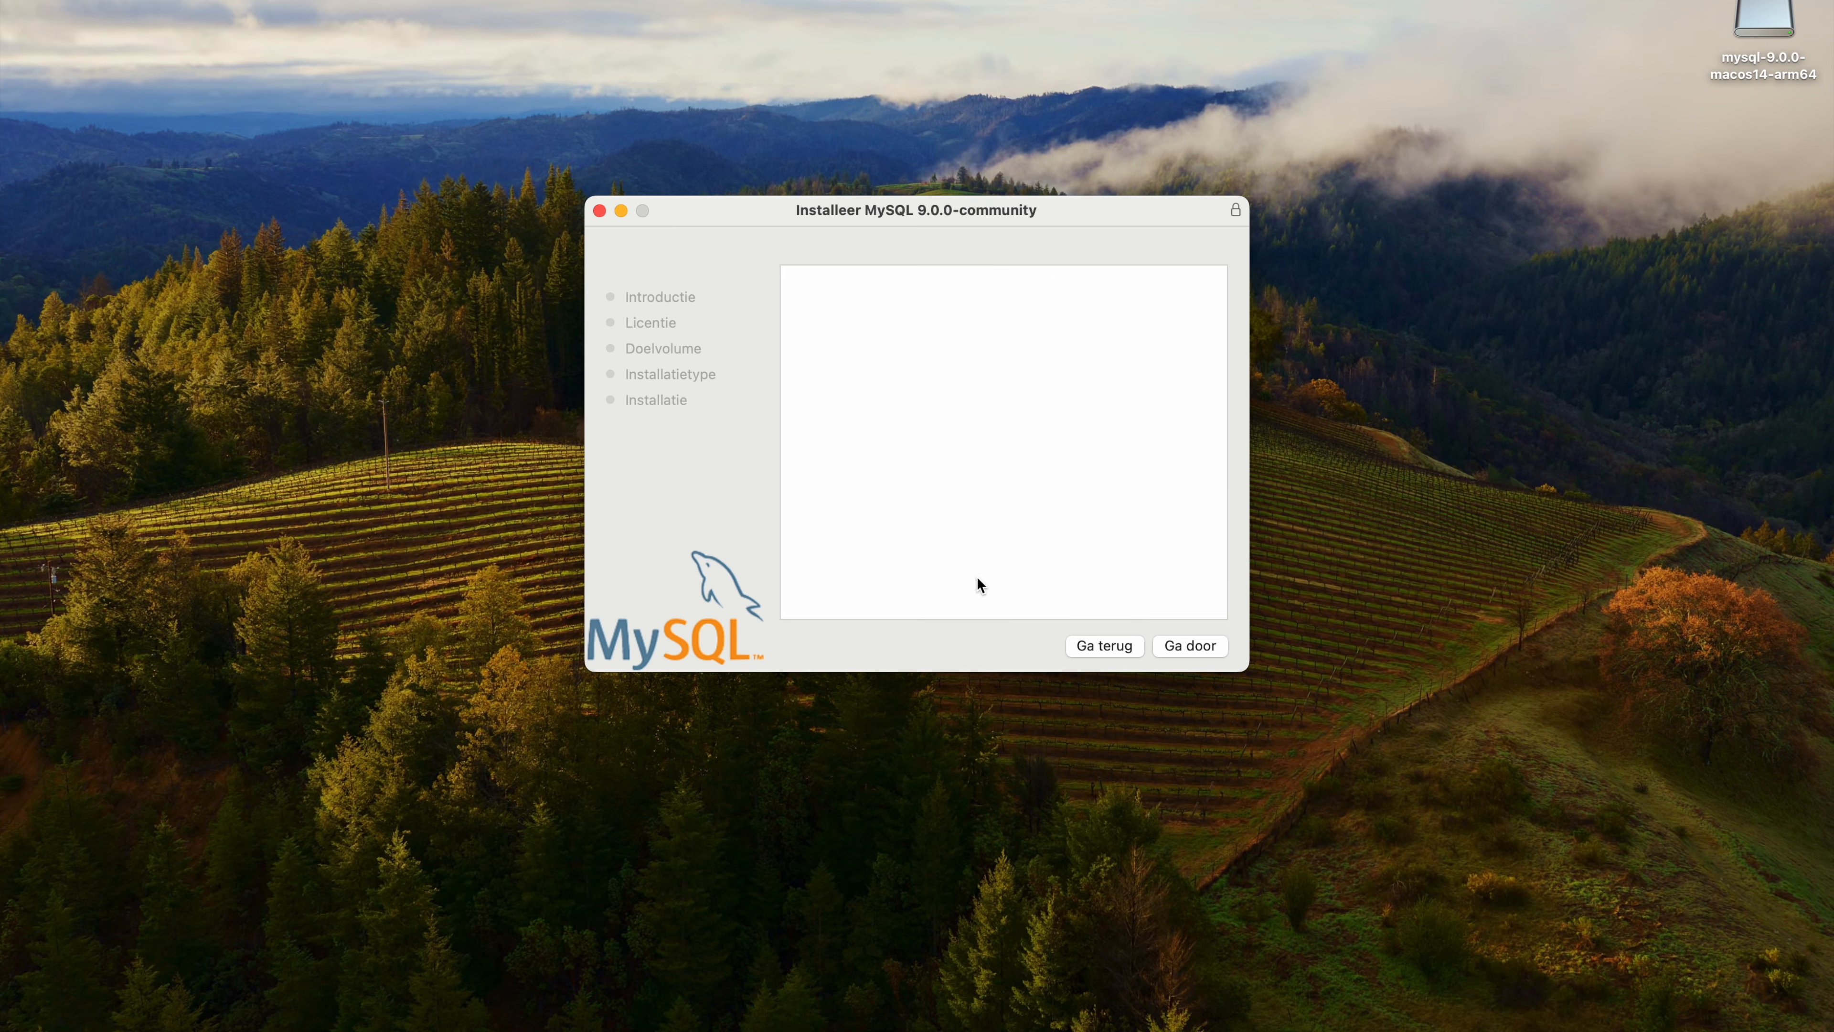
click(1178, 644)
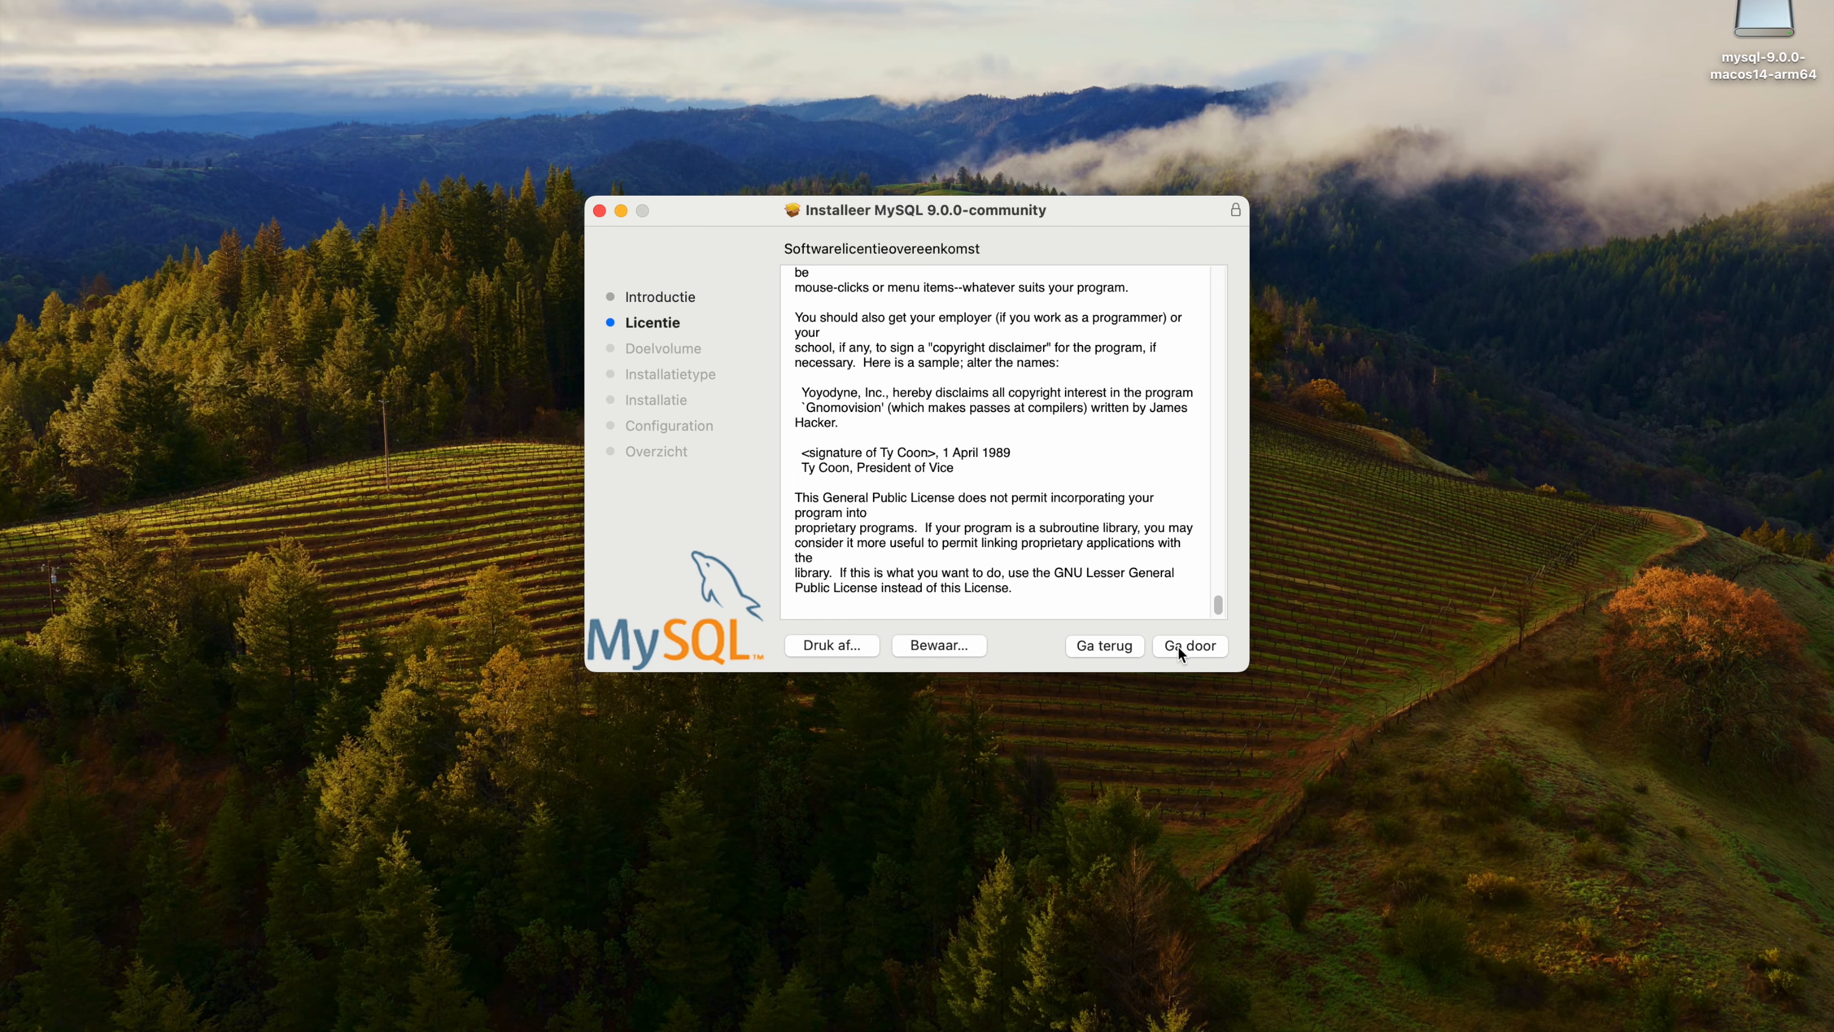
click(1178, 647)
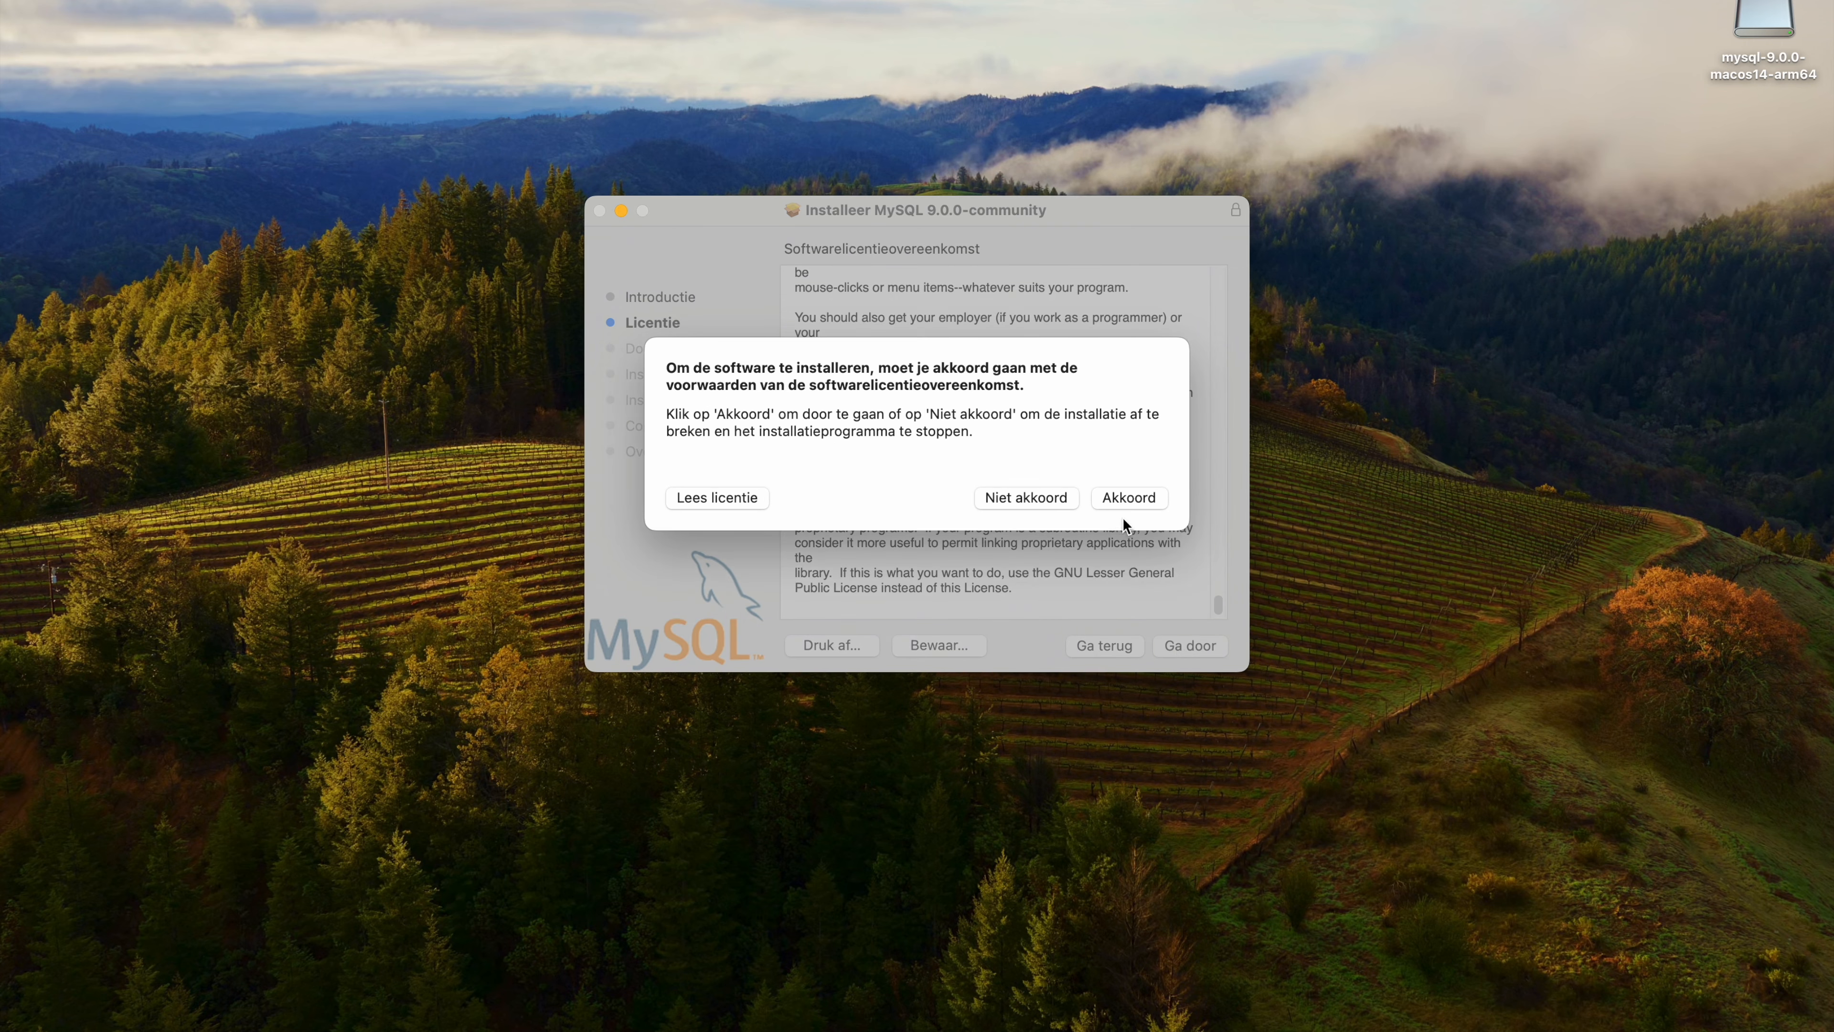
click(1119, 498)
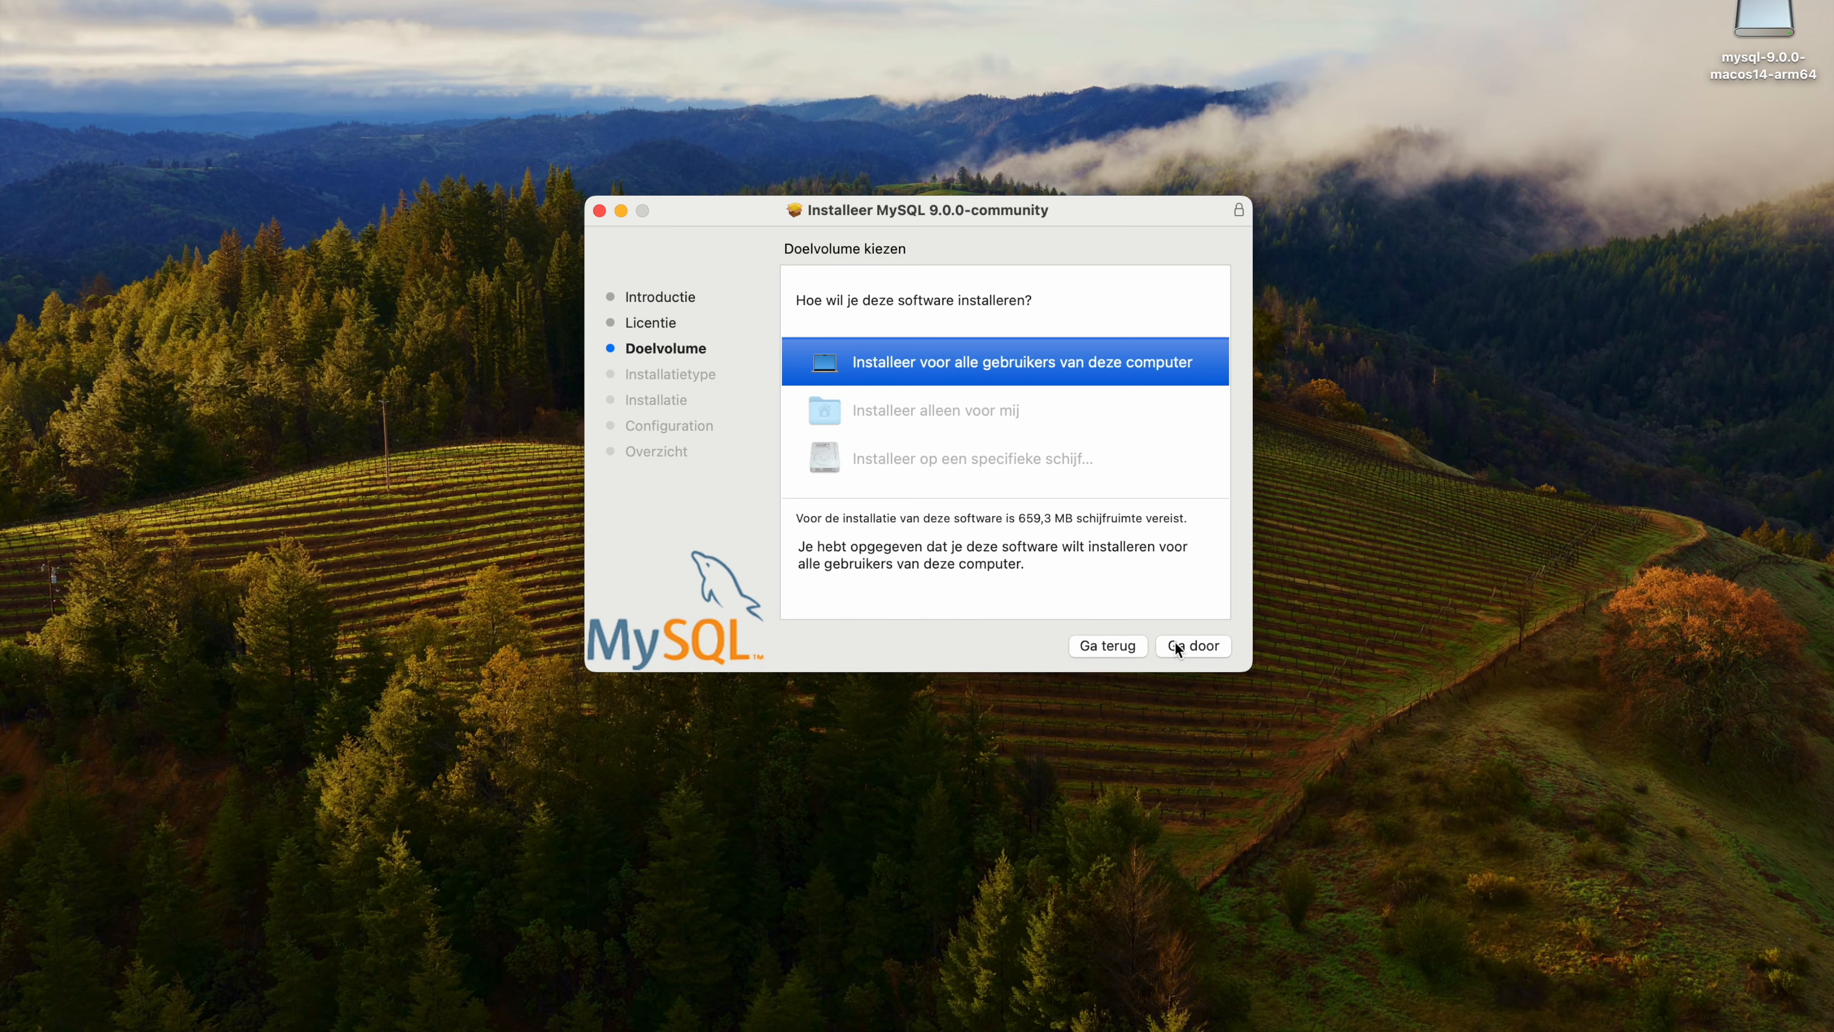
Start the MySQL installation for all users of this computer and authorize it with the account password.
click(1175, 643)
click(1175, 644)
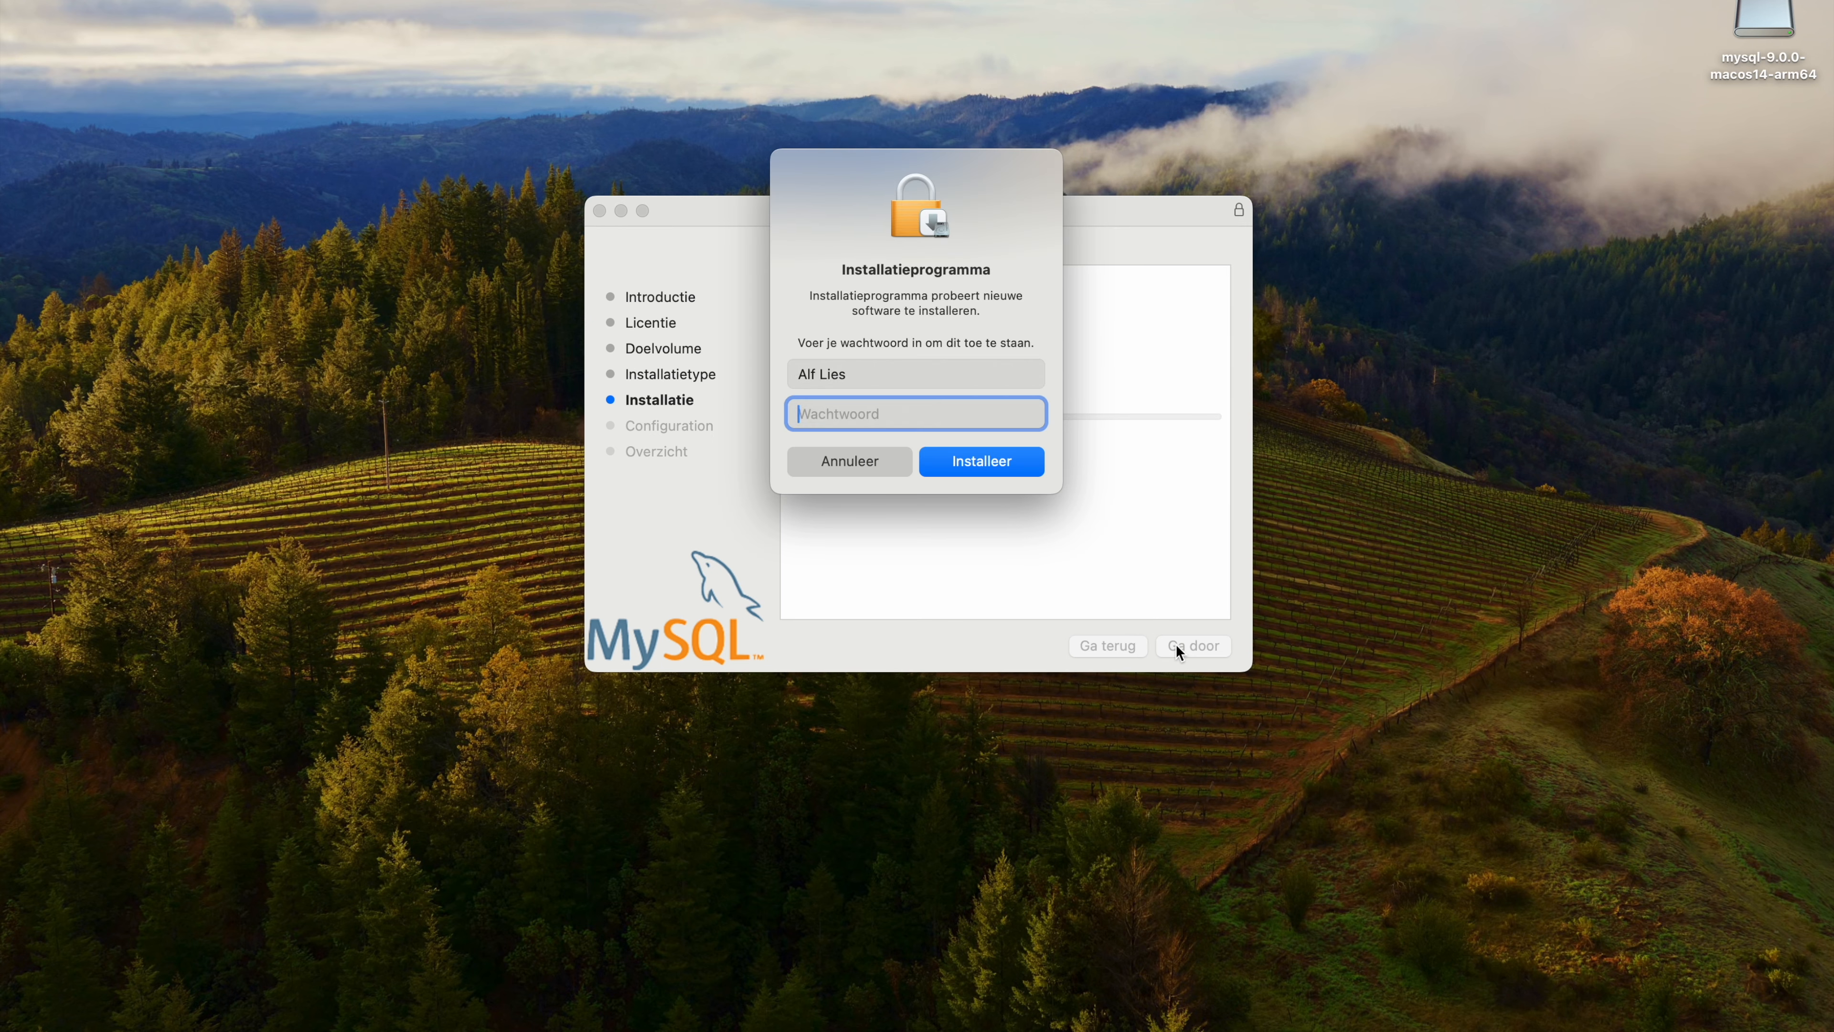
text(••••••••)
click(988, 463)
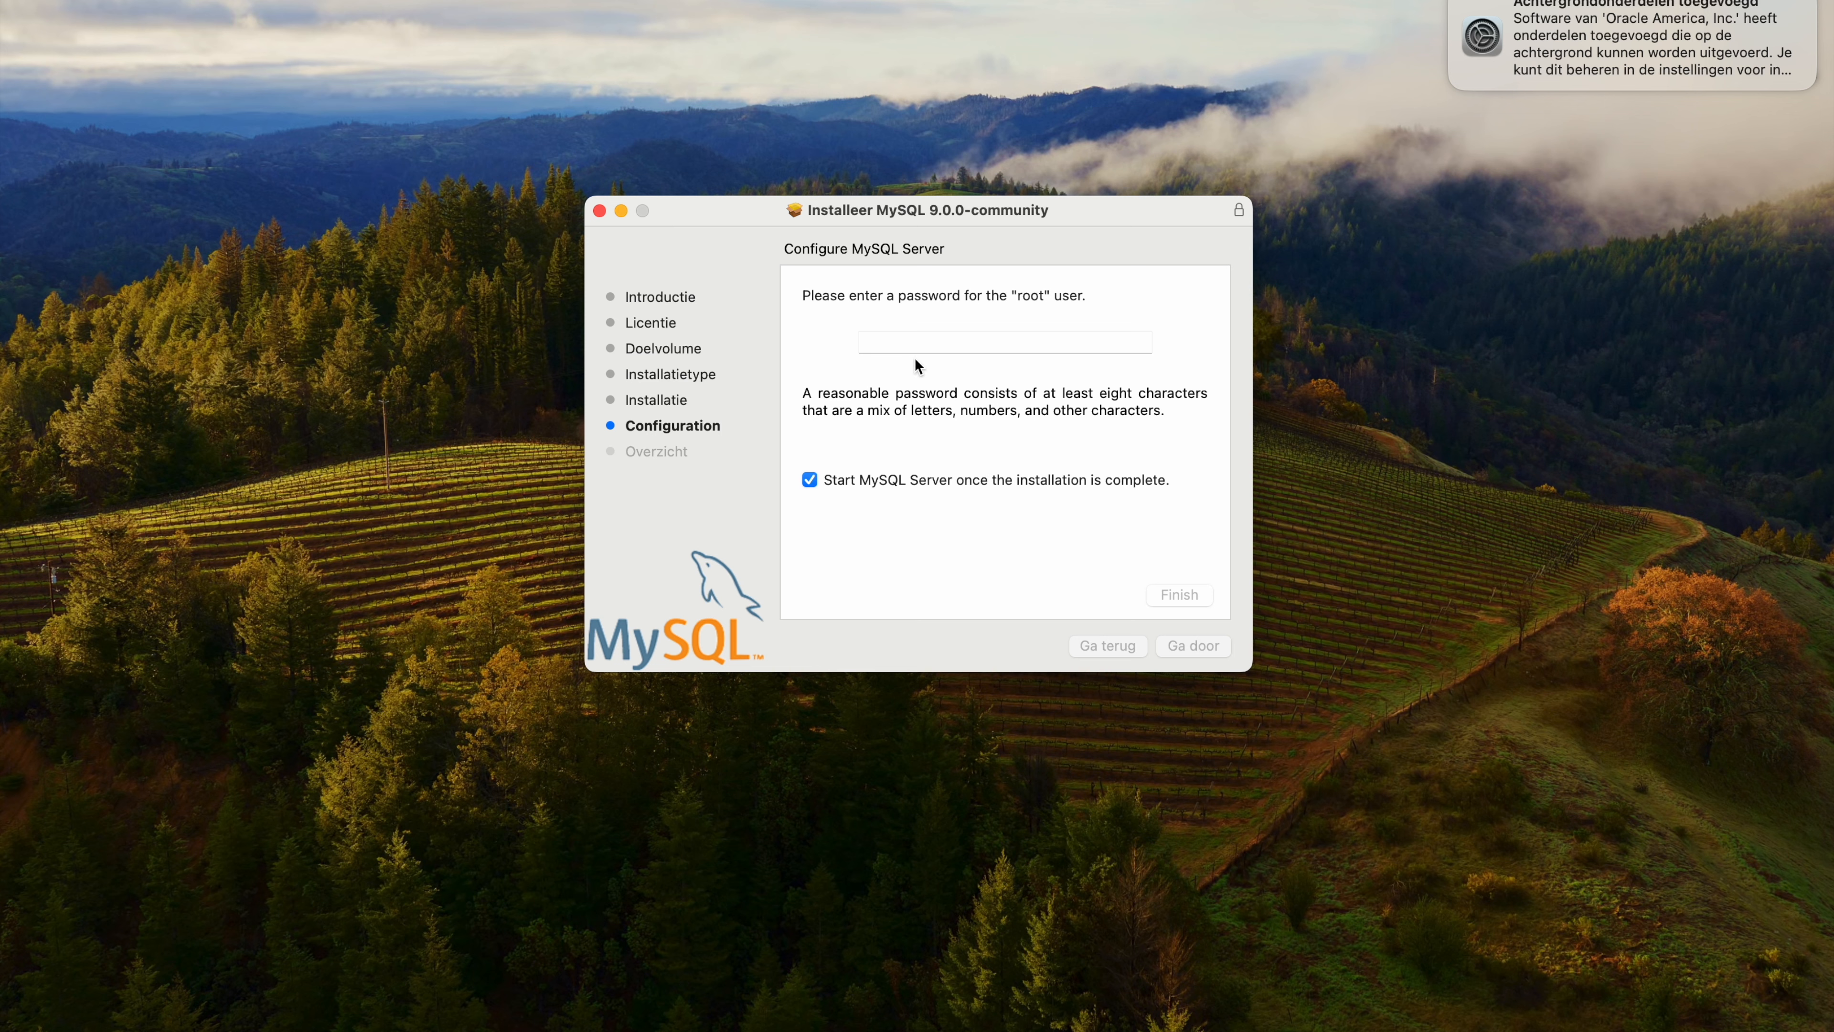
Set a password for the MySQL root user and finish the server configuration, with the server starting once installation is complete.
click(883, 342)
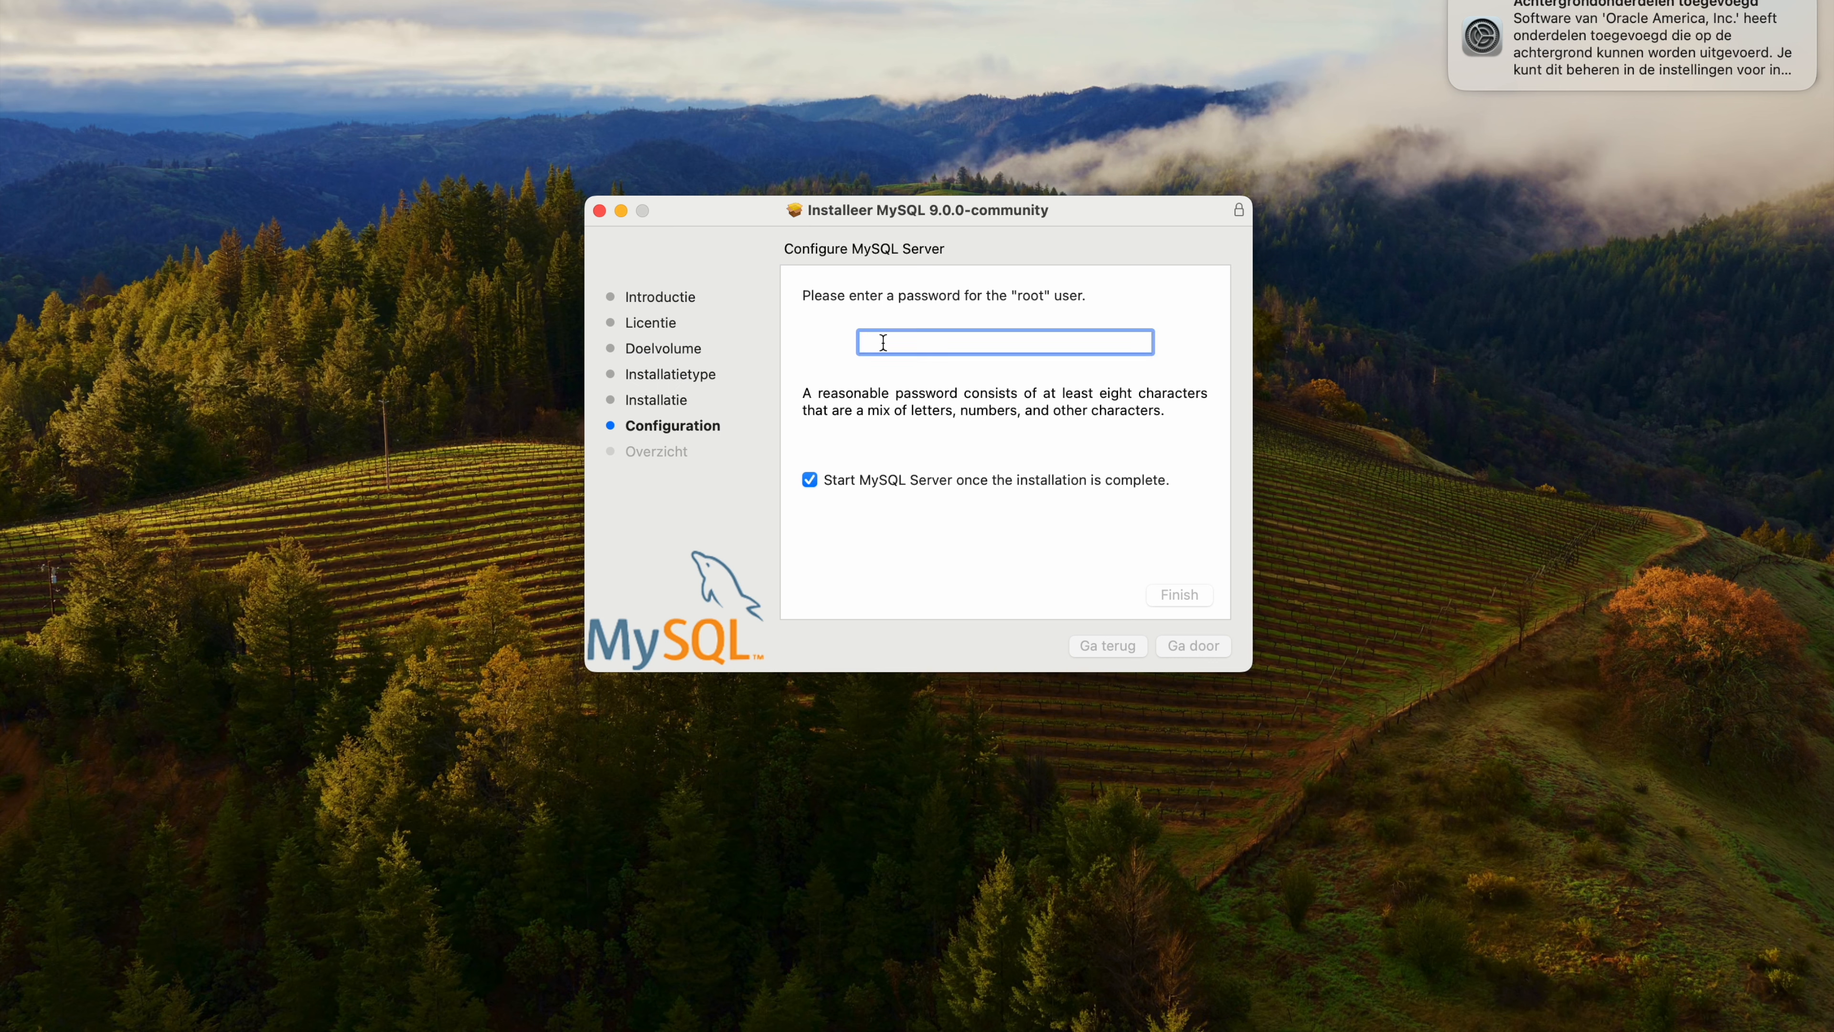
text(•••••••••••••)
click(1183, 595)
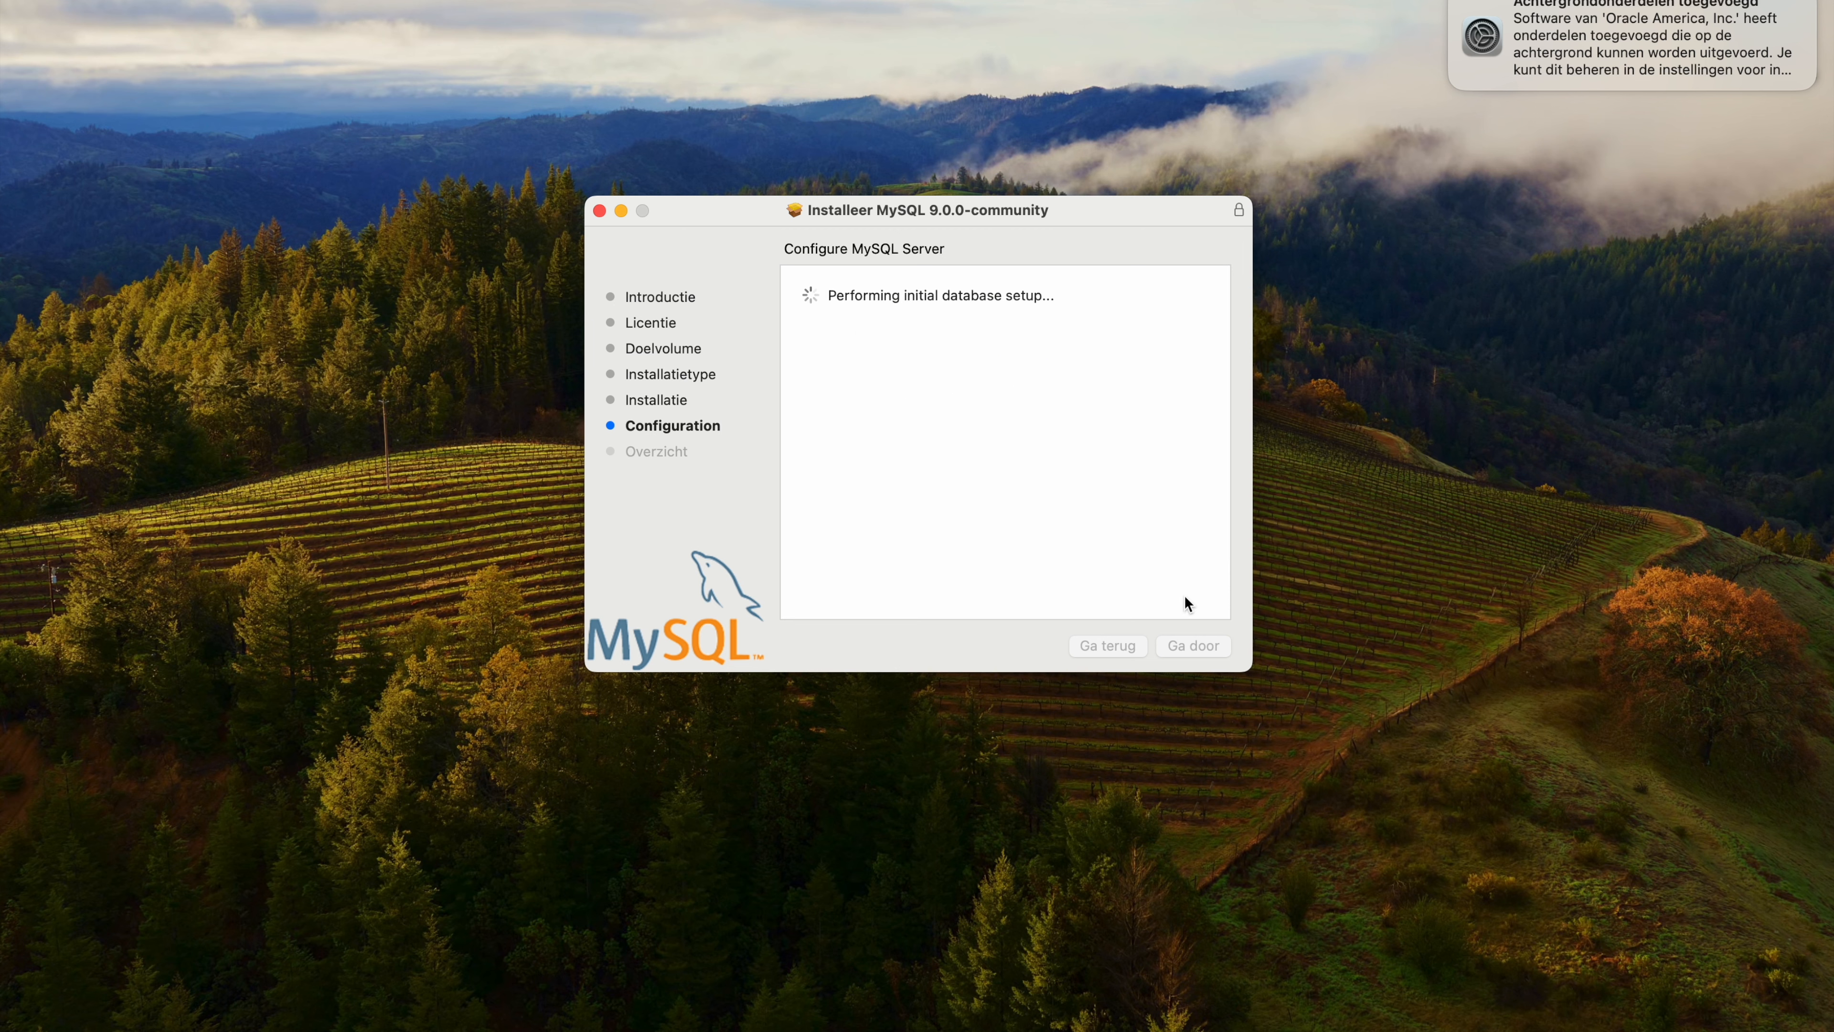
Authorize the configuration changes with the account password and move the MySQL installer to the trash on closing it.
text(••••)
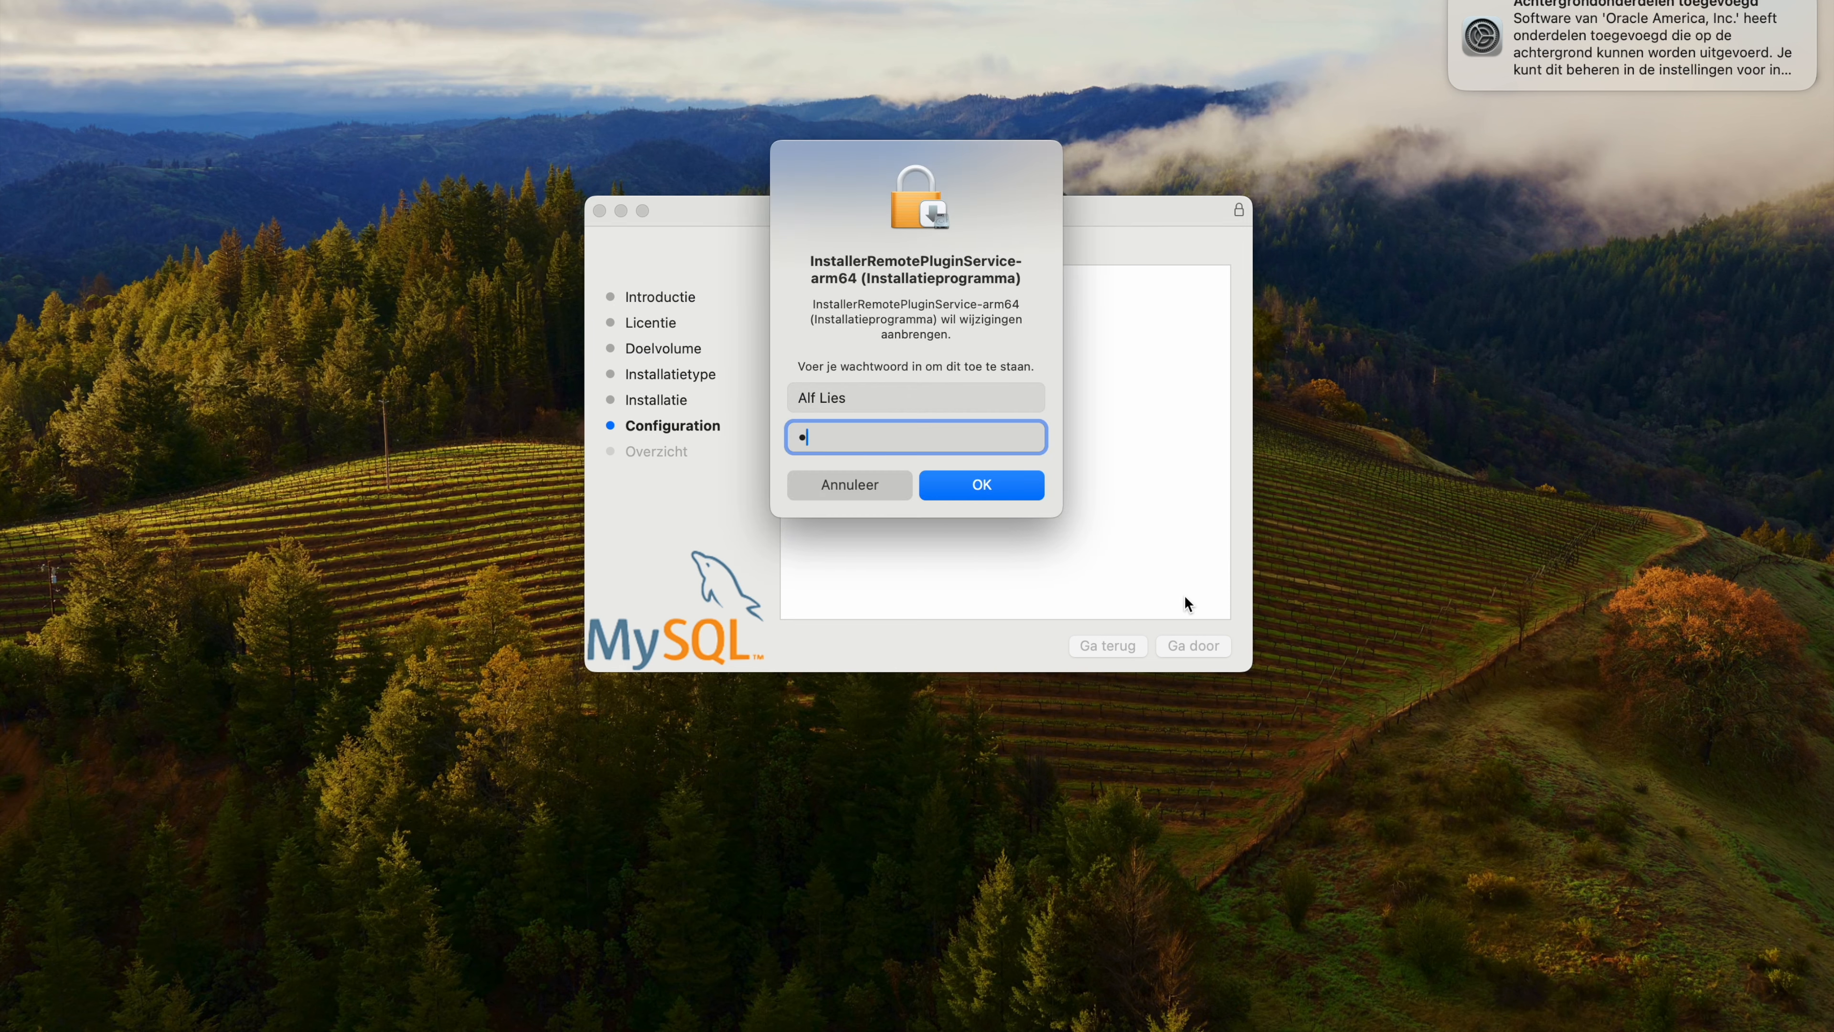
text(••••)
click(1012, 496)
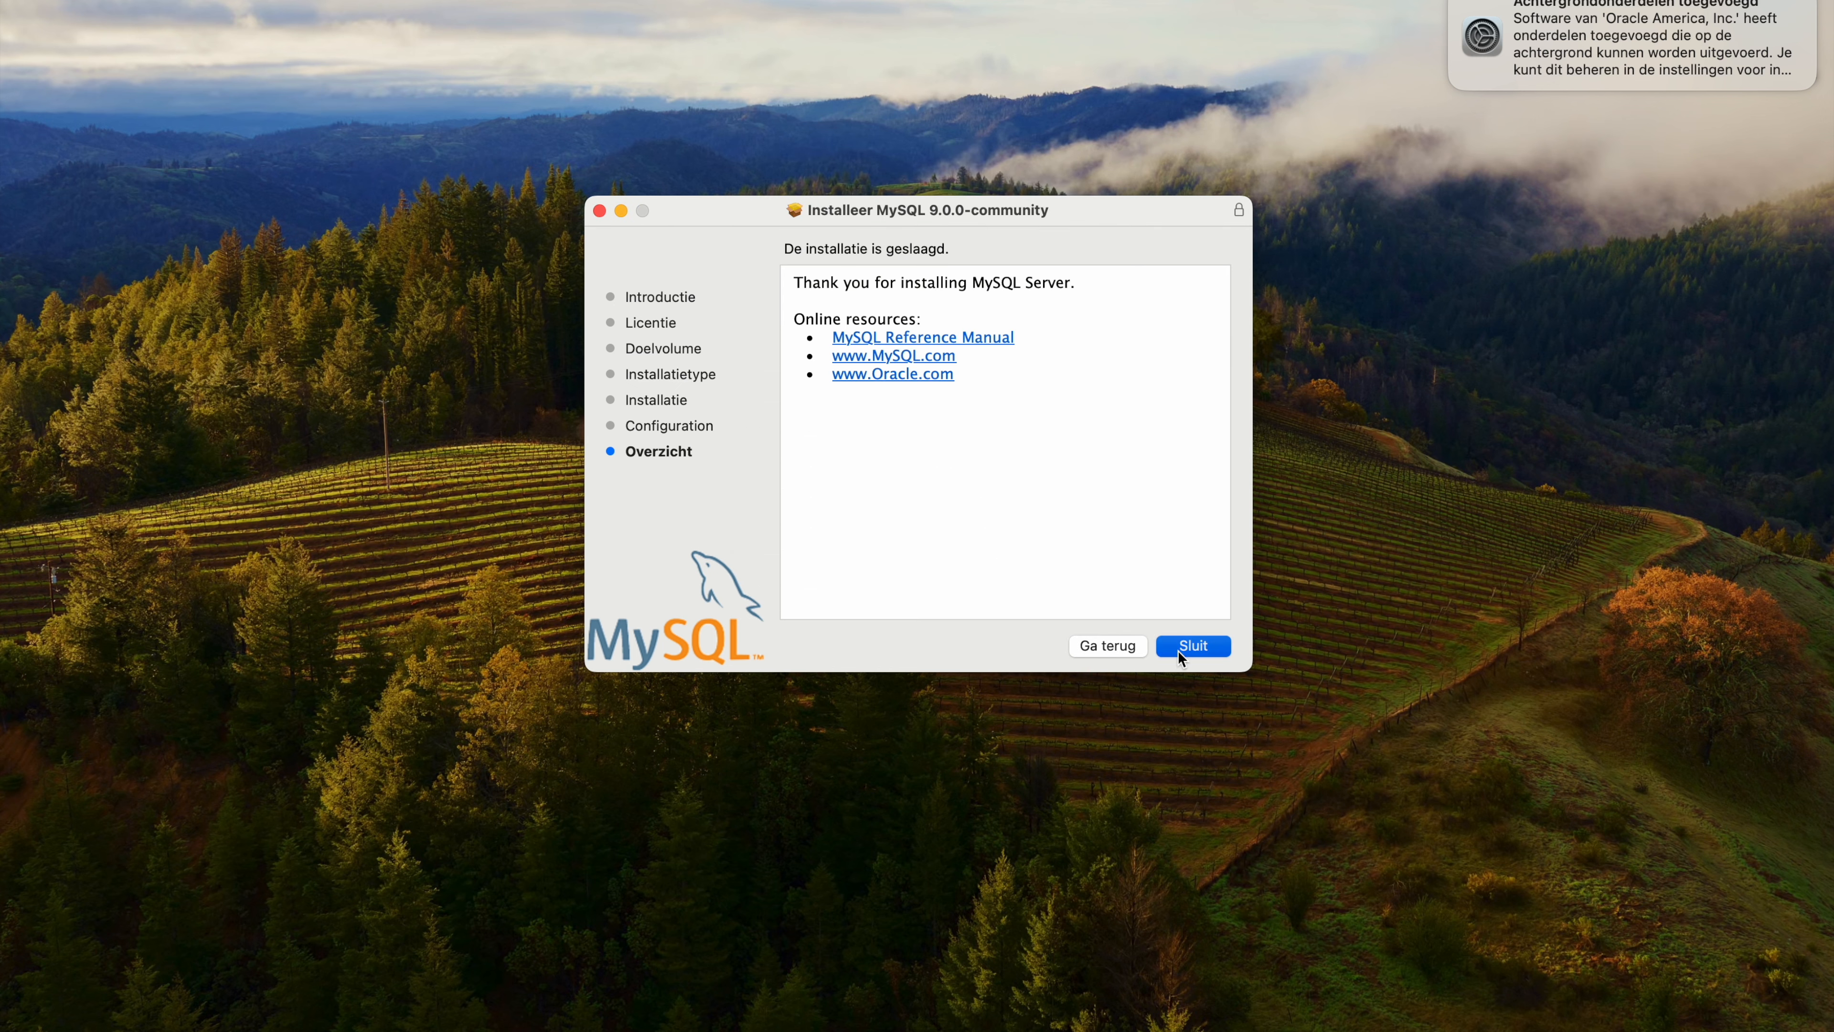
click(1177, 651)
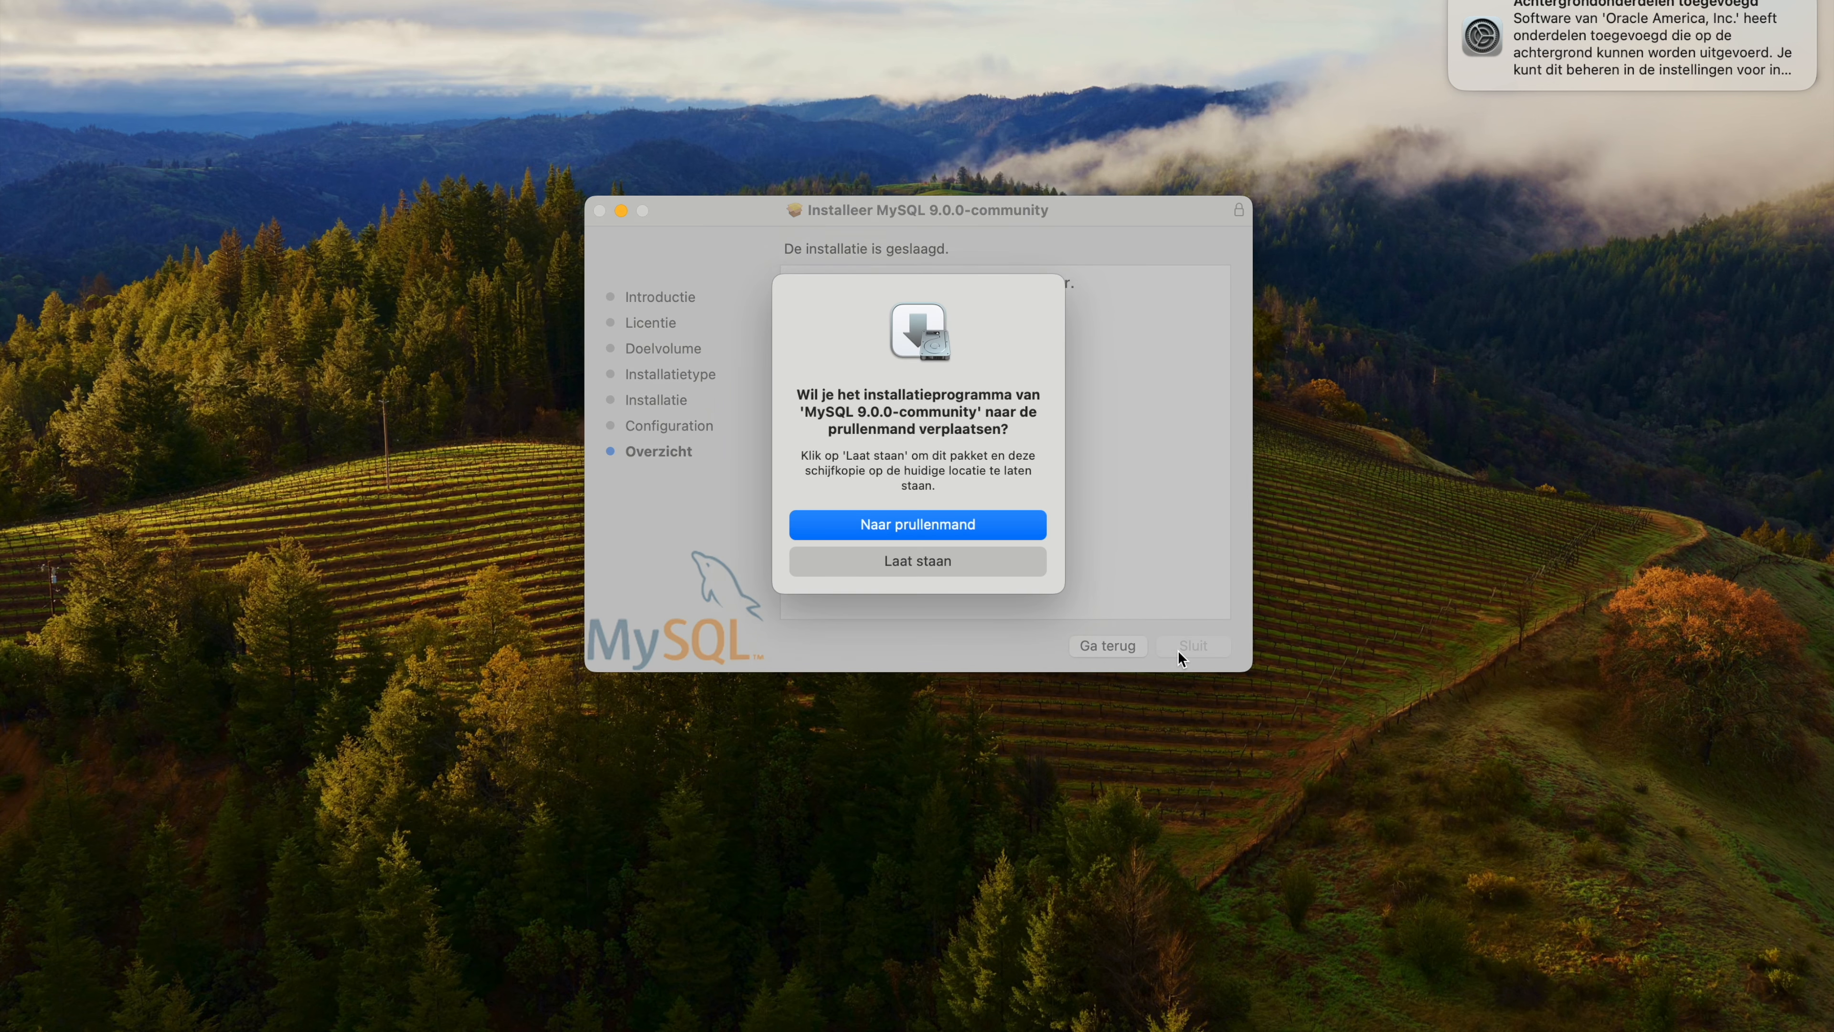
click(987, 530)
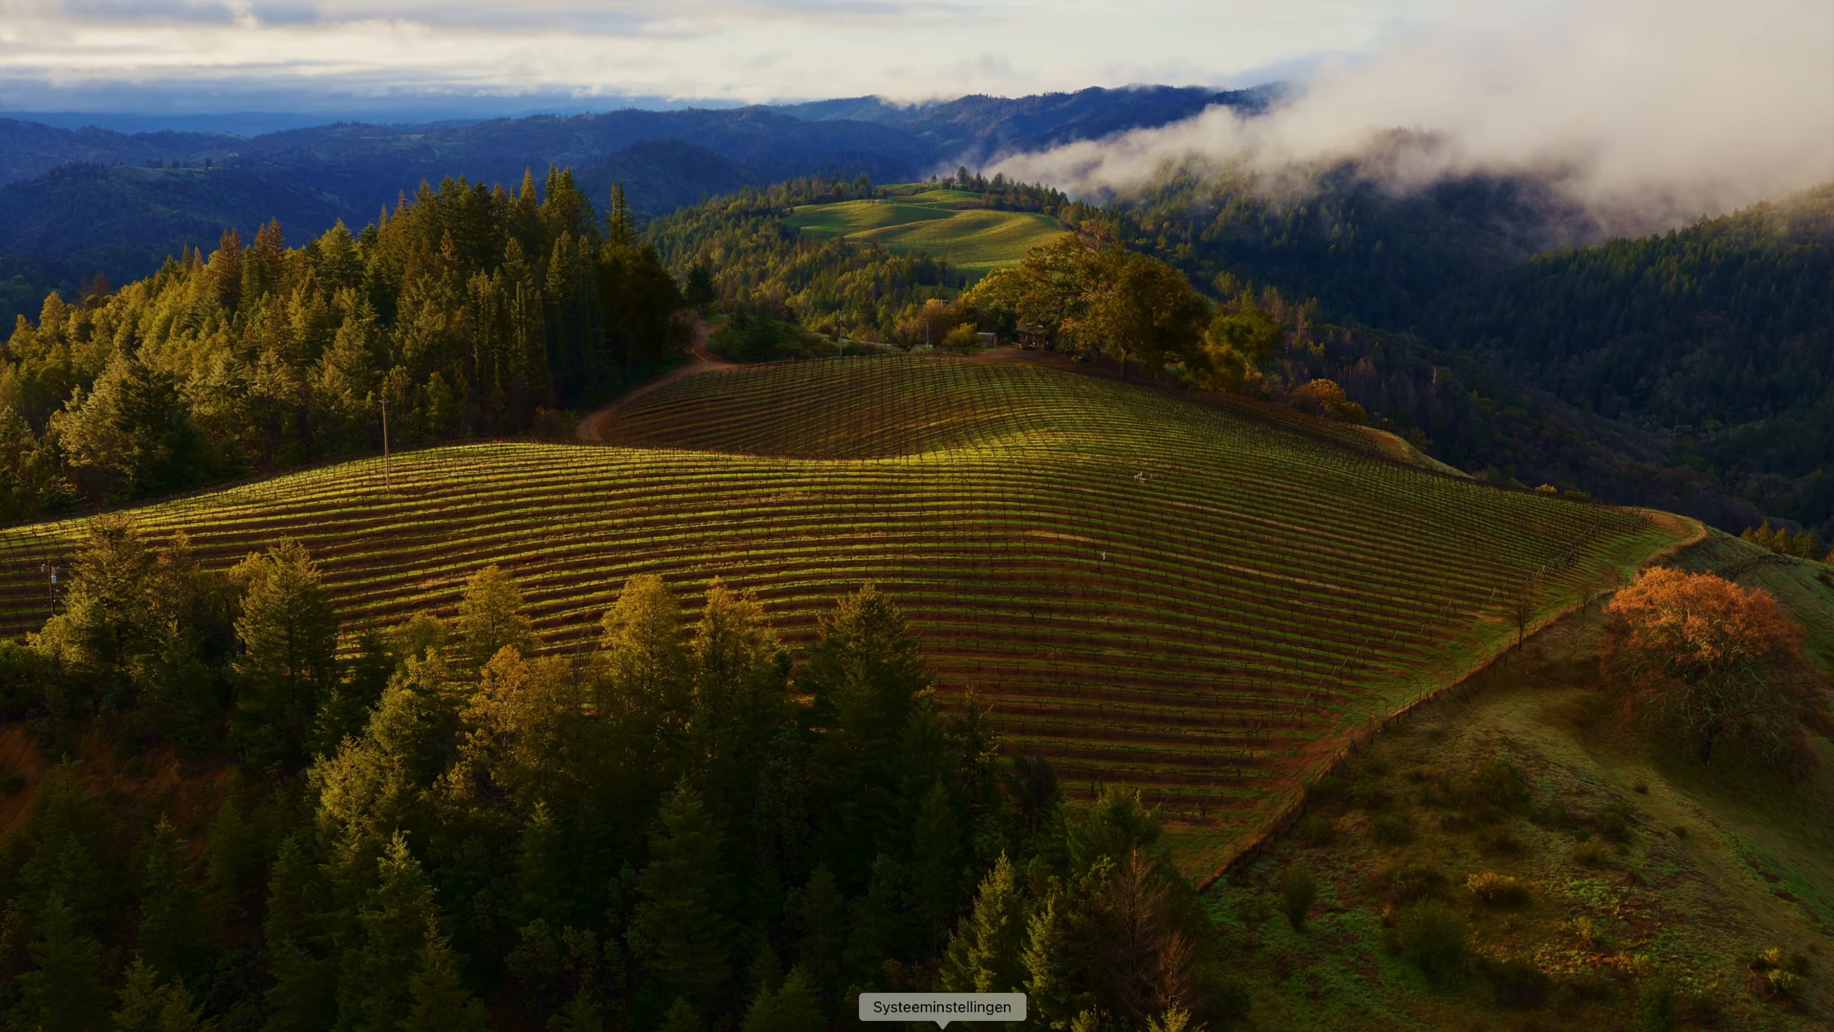
Switch to System Settings and examine the MySQL server's instances and configuration.
click(905, 1024)
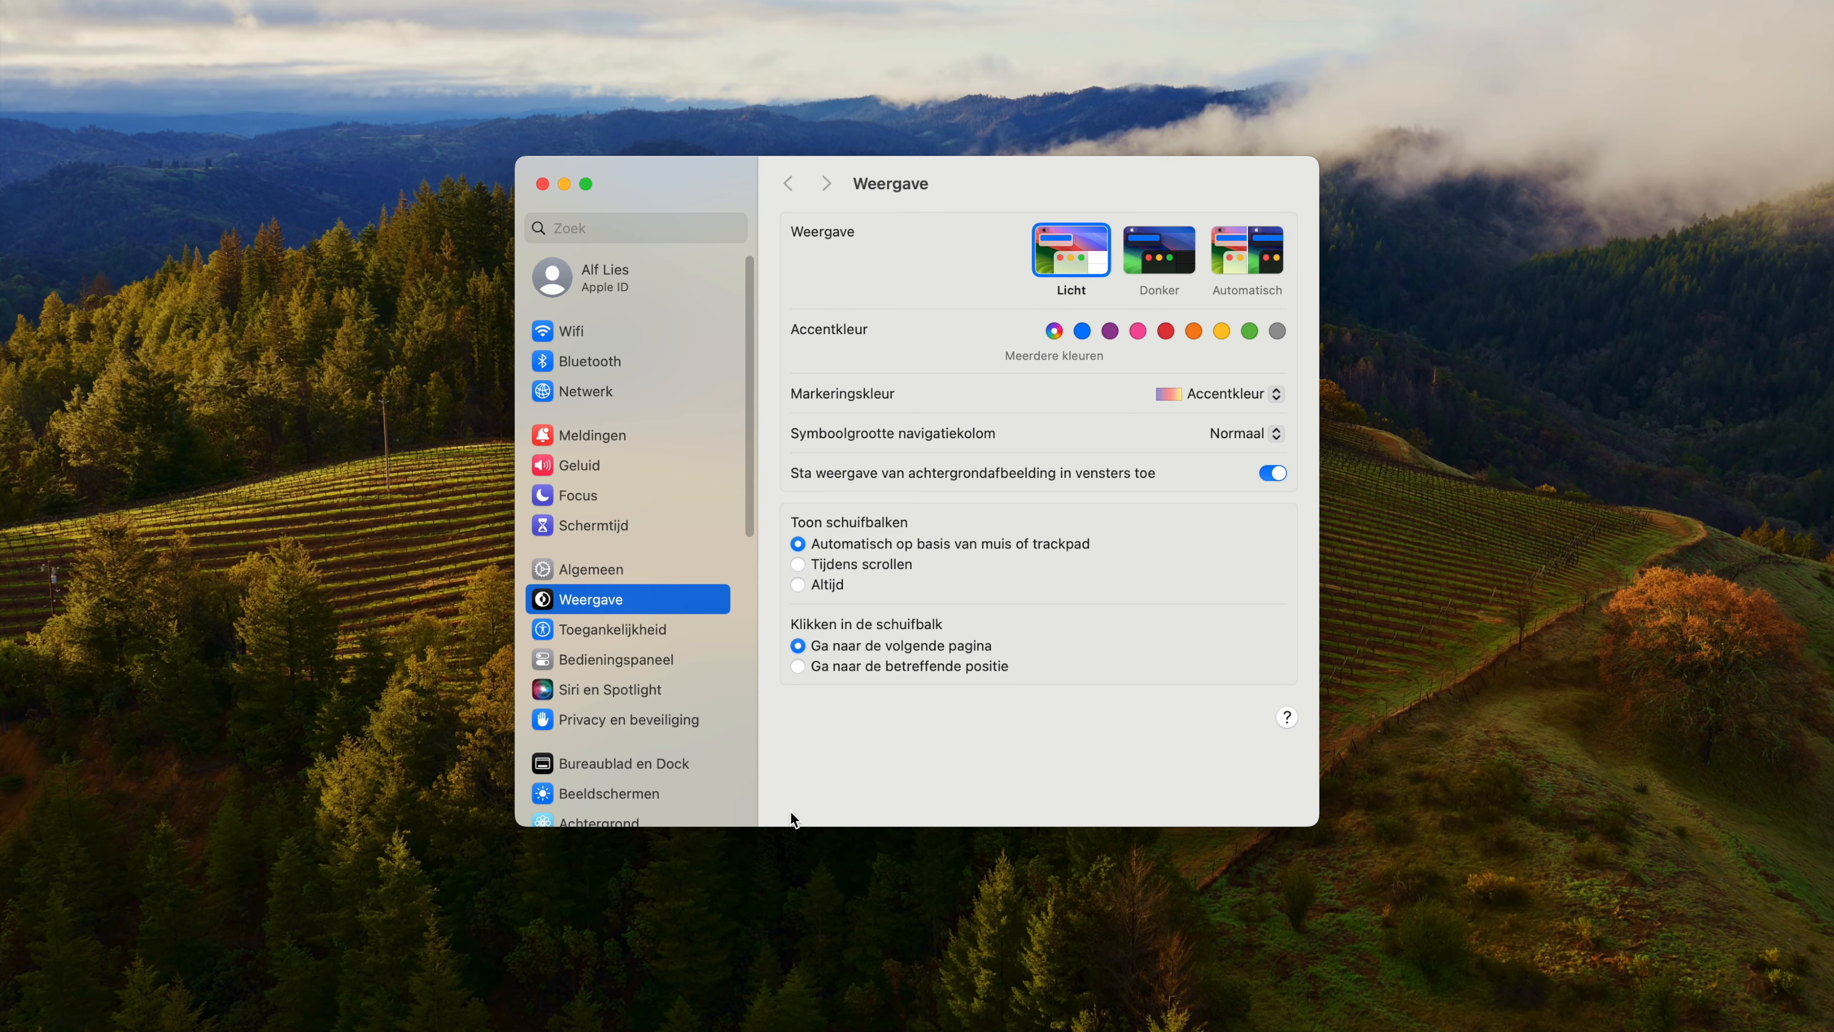
scroll(733, 708, down, 10)
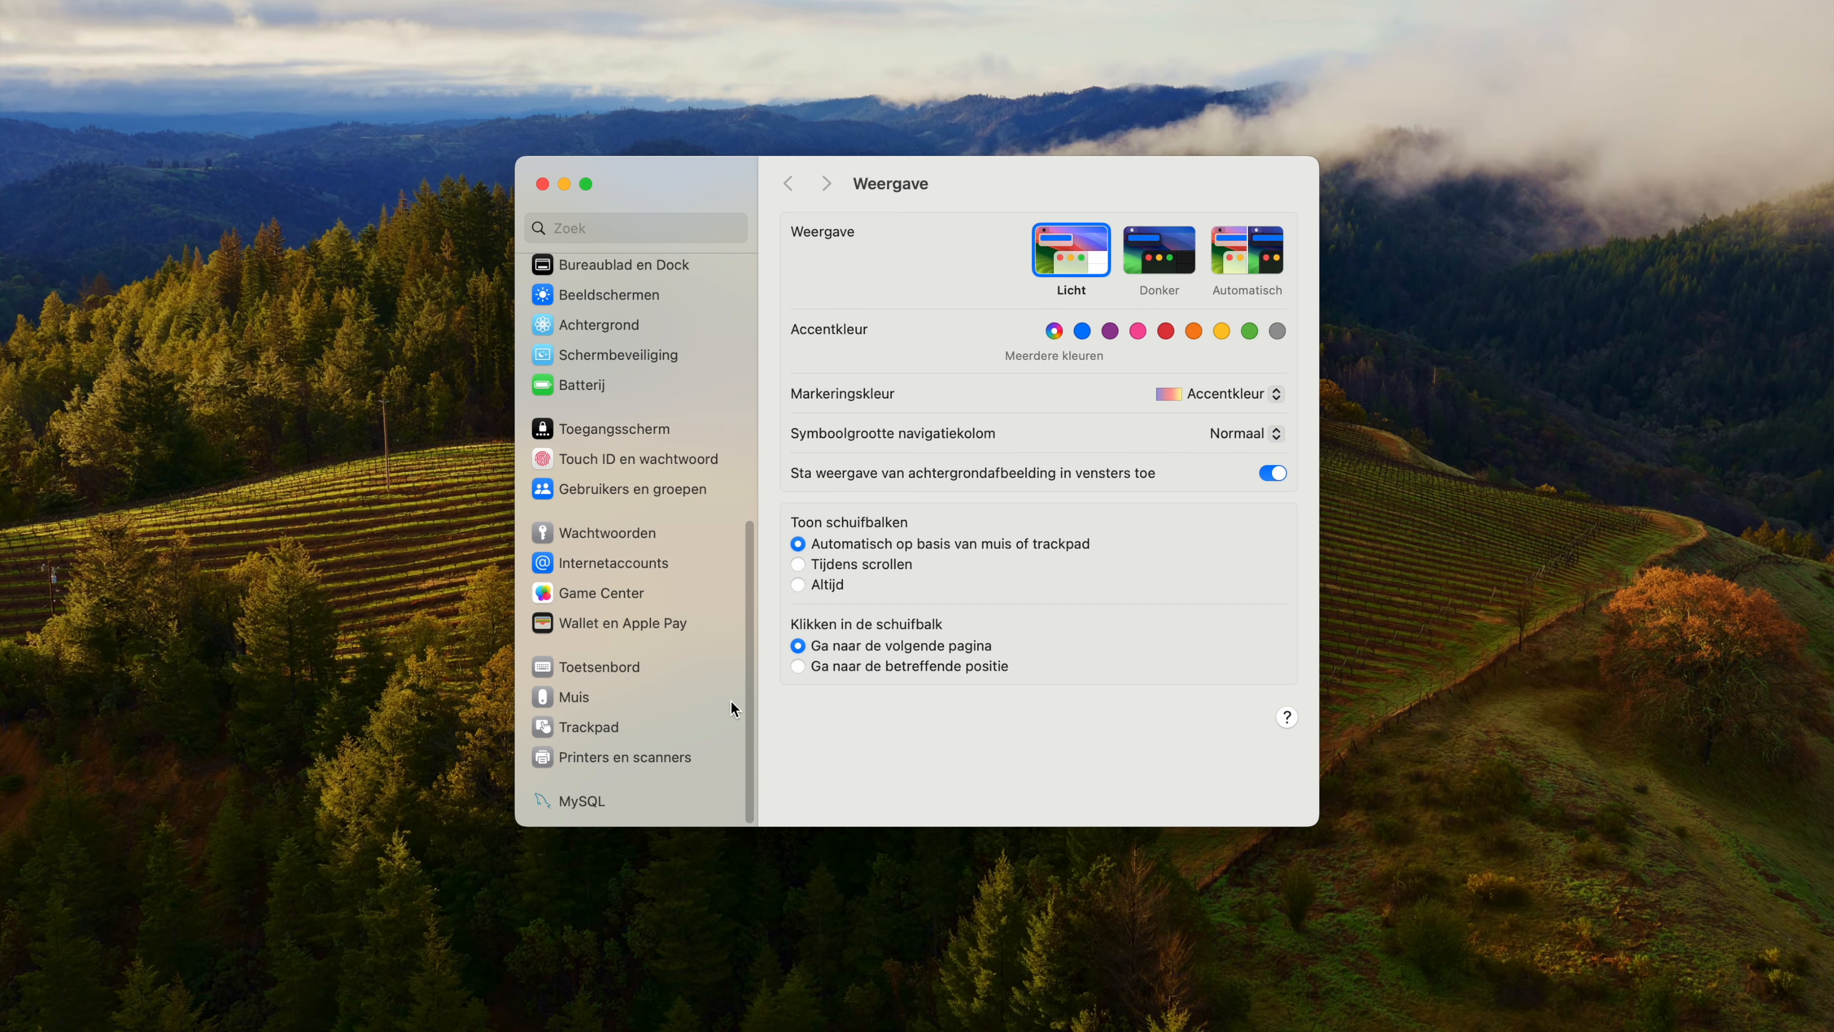
click(585, 804)
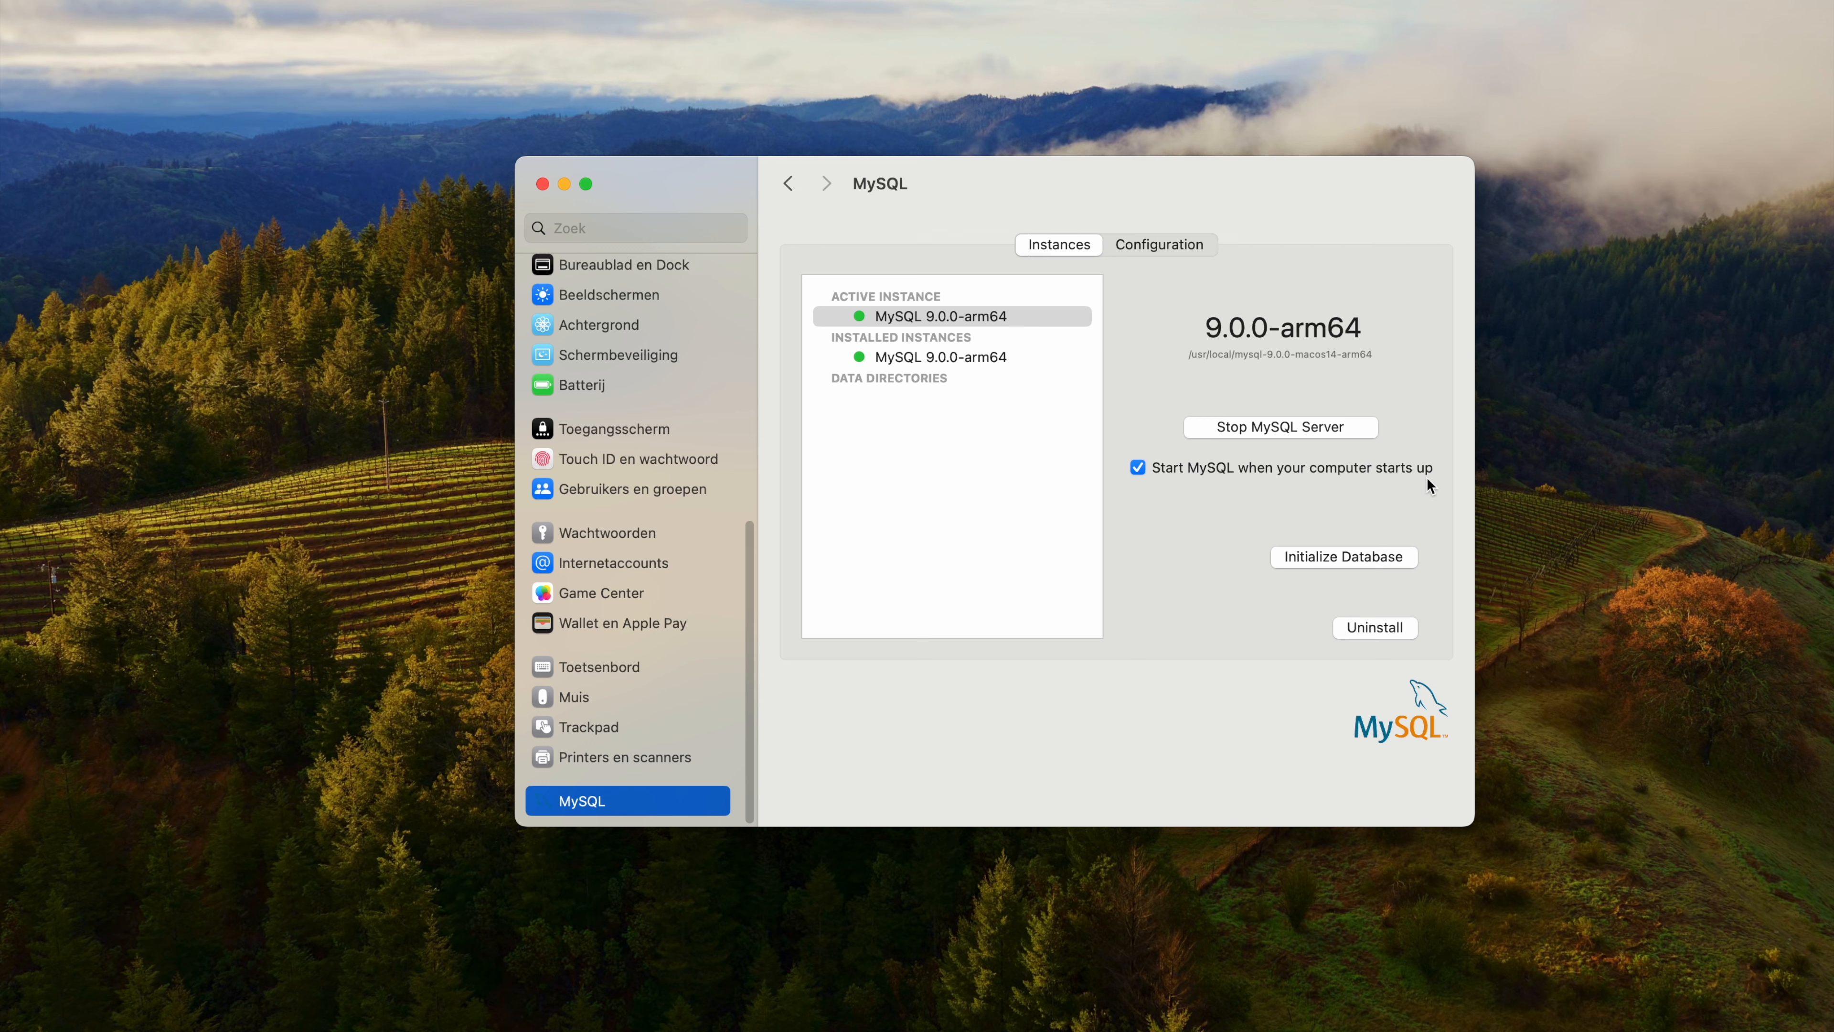
click(1168, 254)
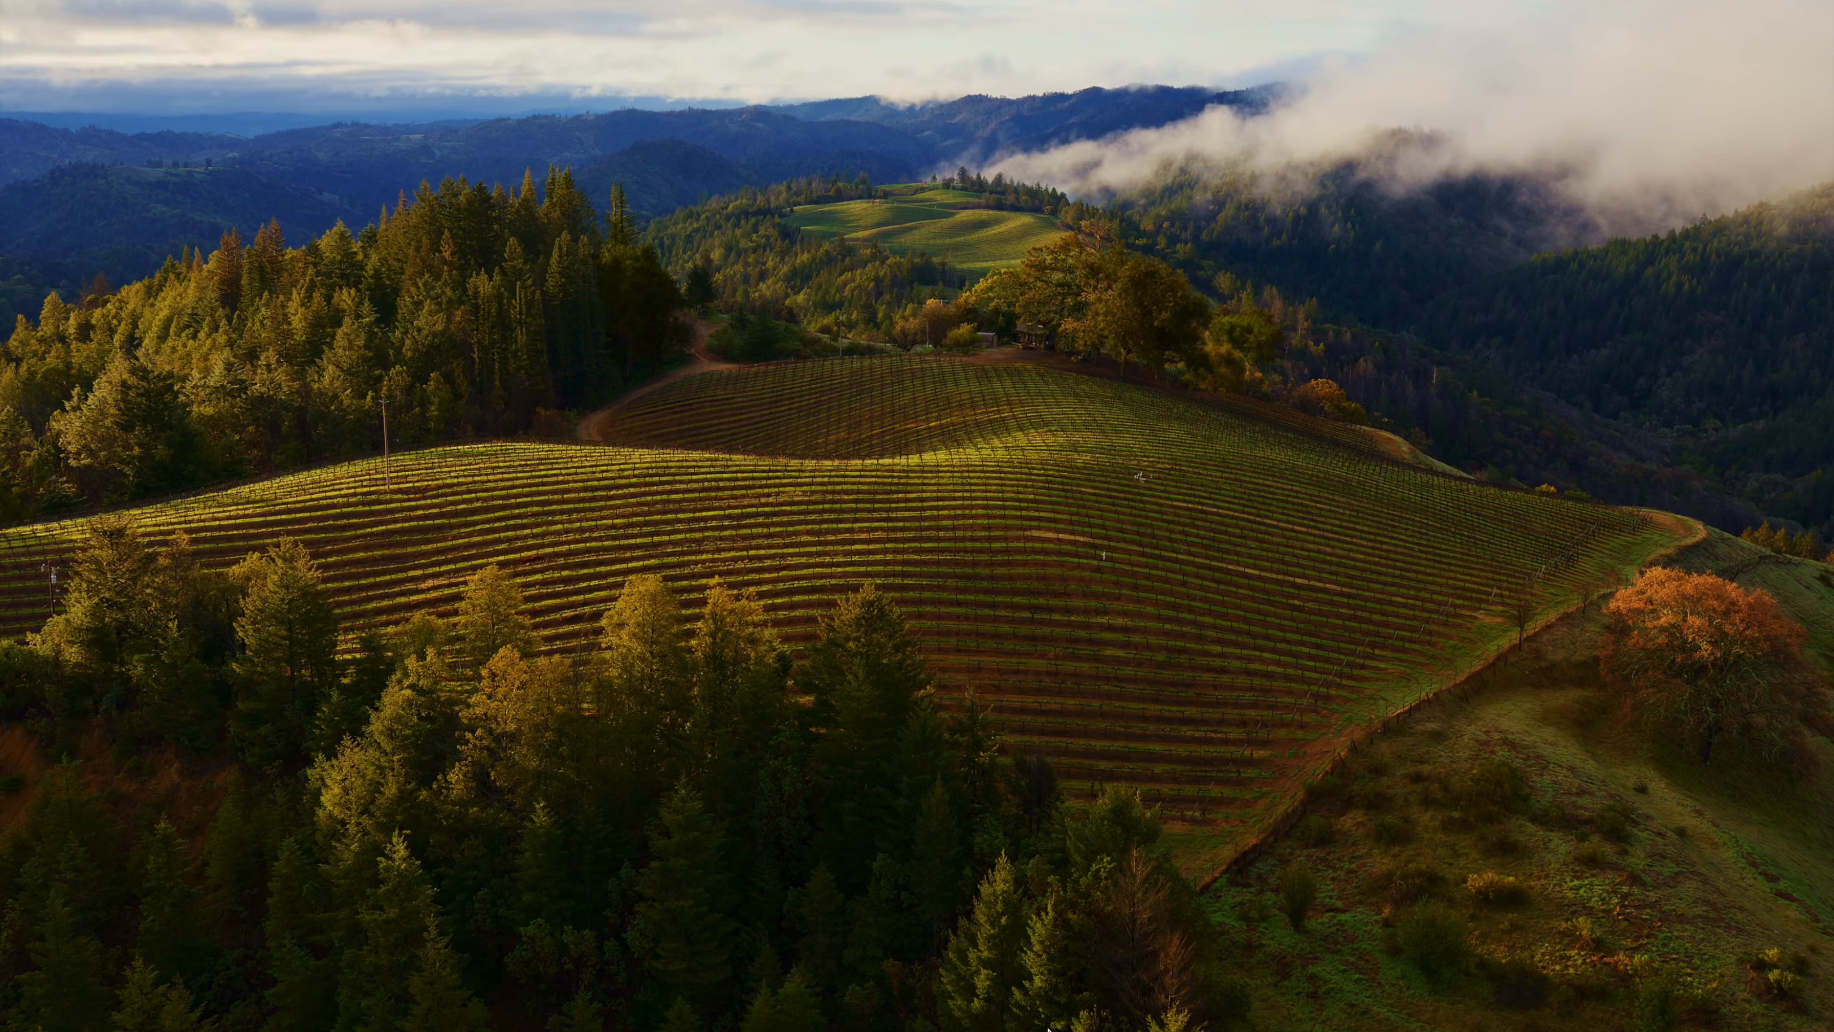
Switch to Google Chrome, search for mysql, and open the downloads page of the MySQL website.
click(1014, 1026)
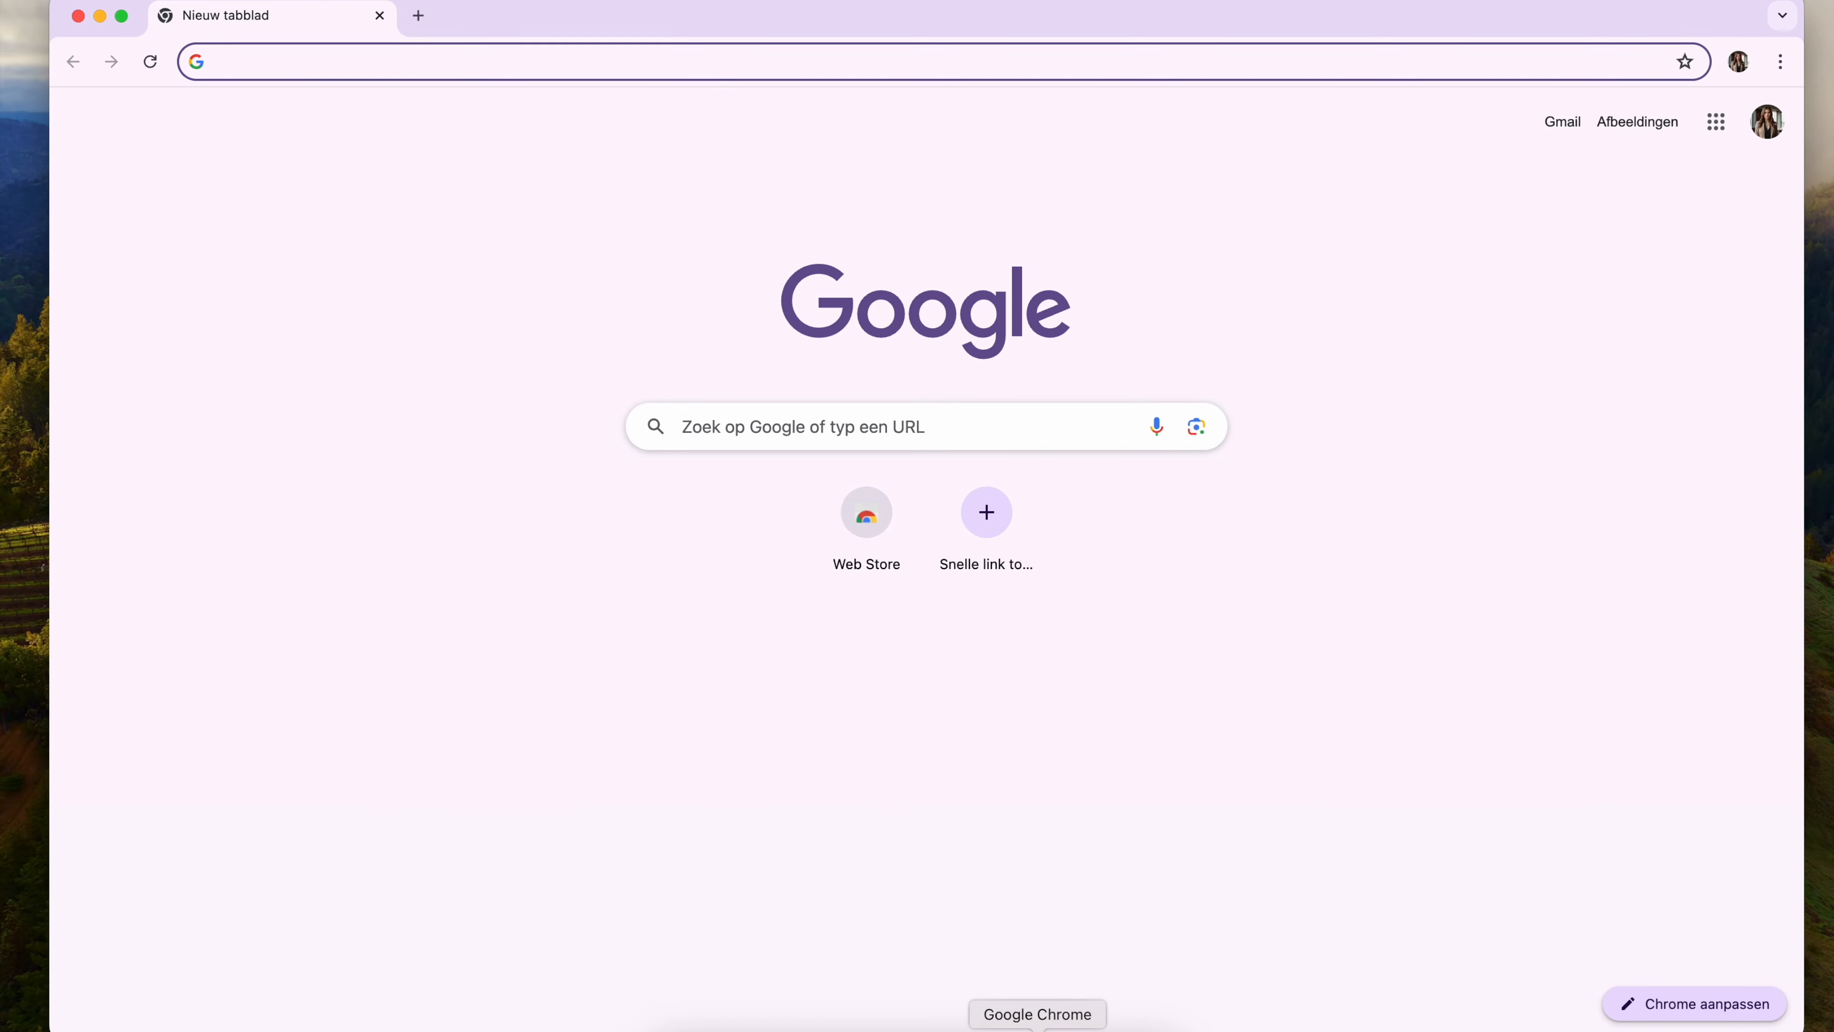
click(714, 426)
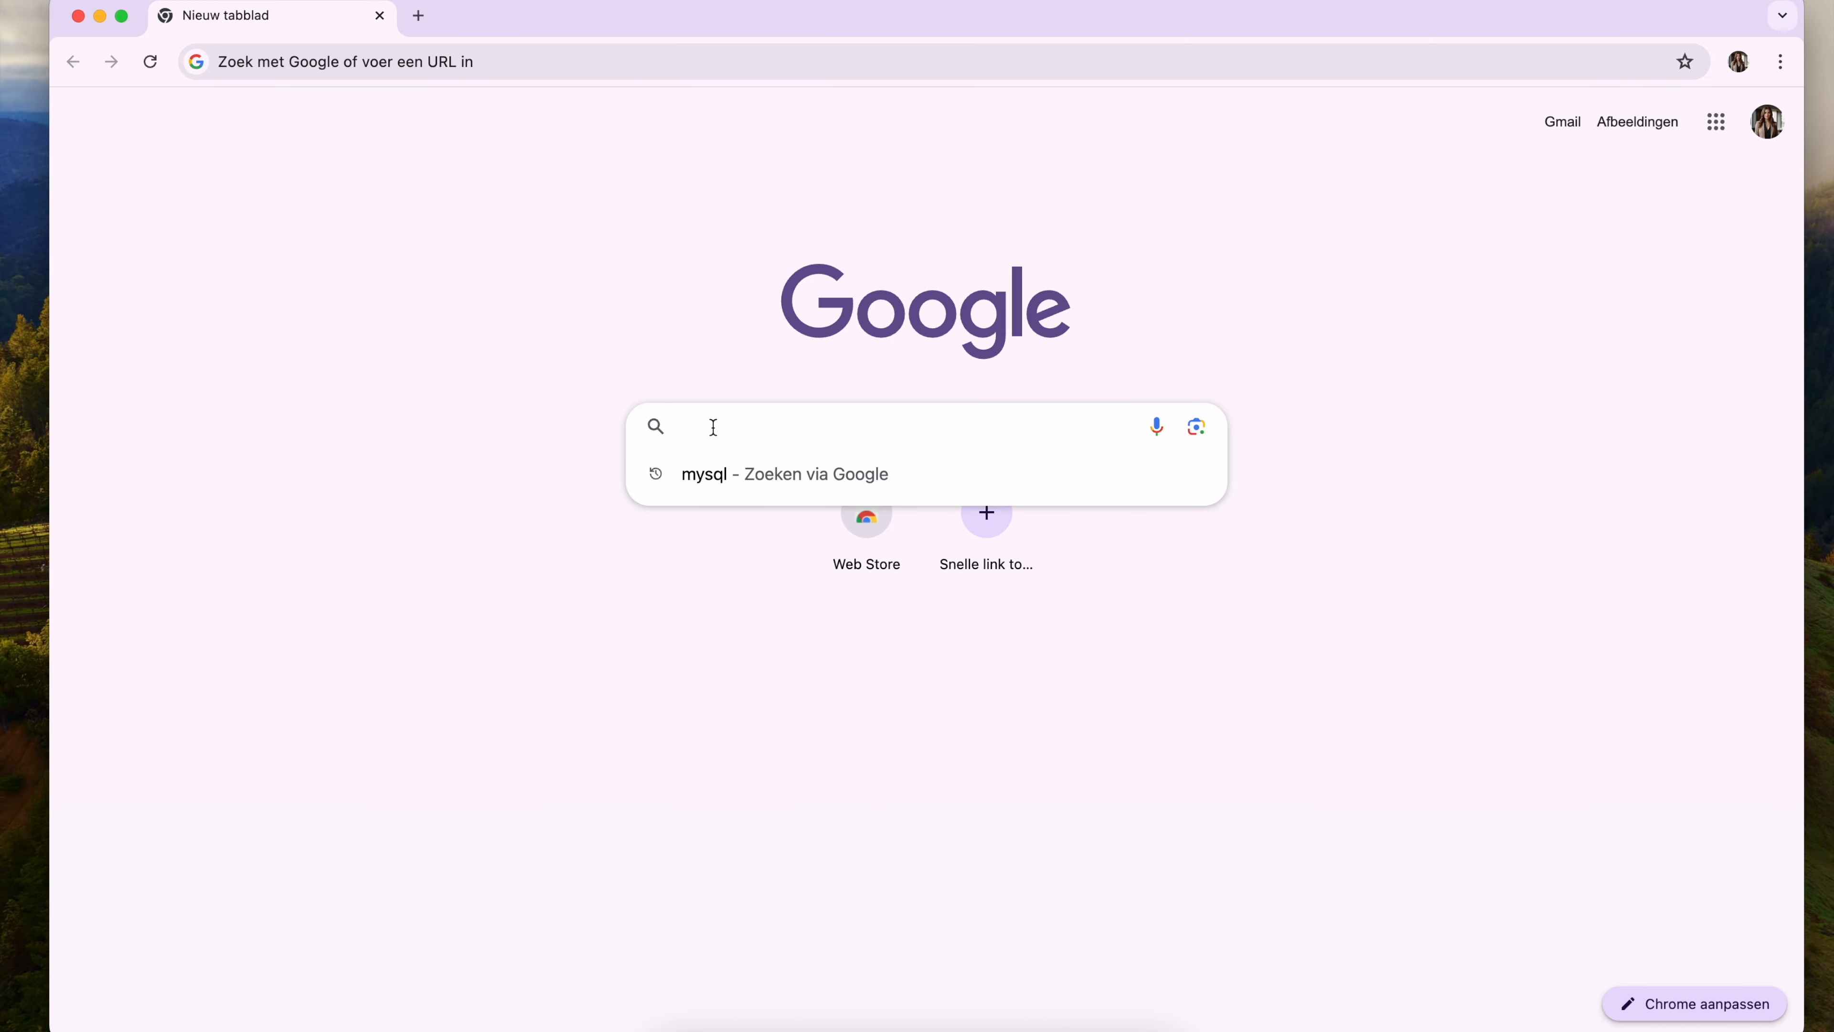
click(714, 482)
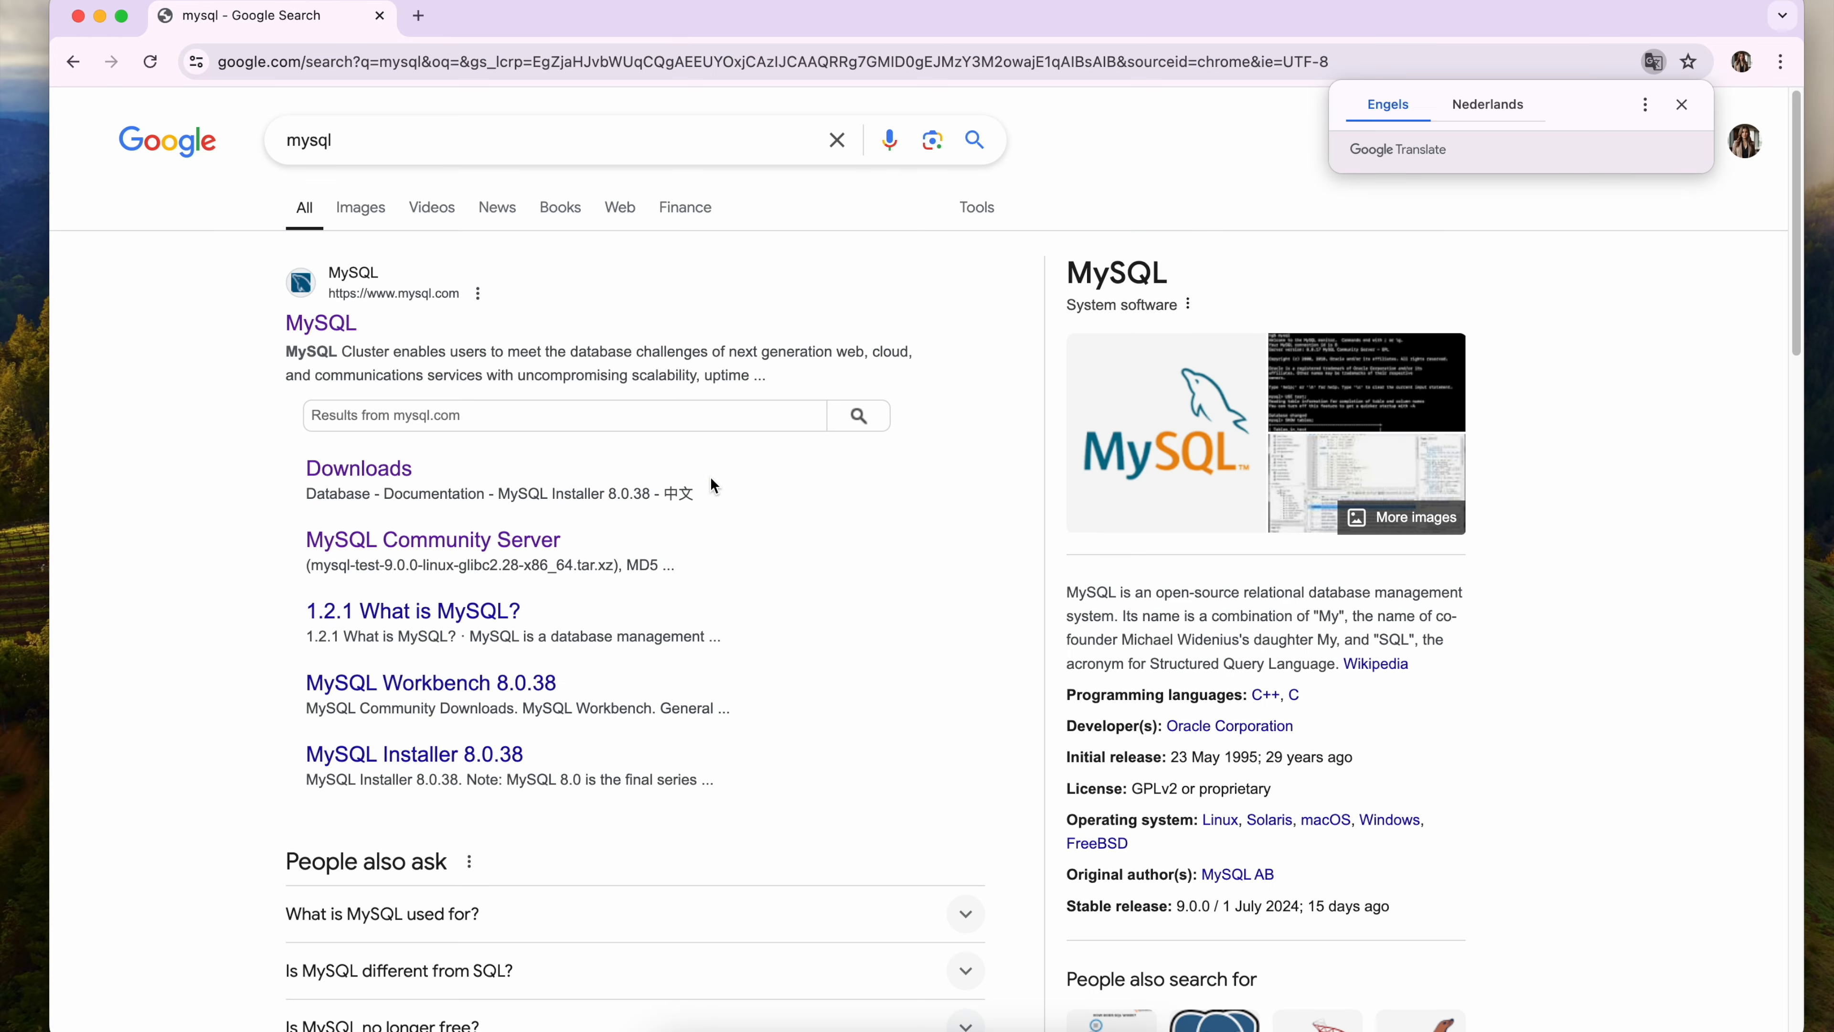
click(348, 327)
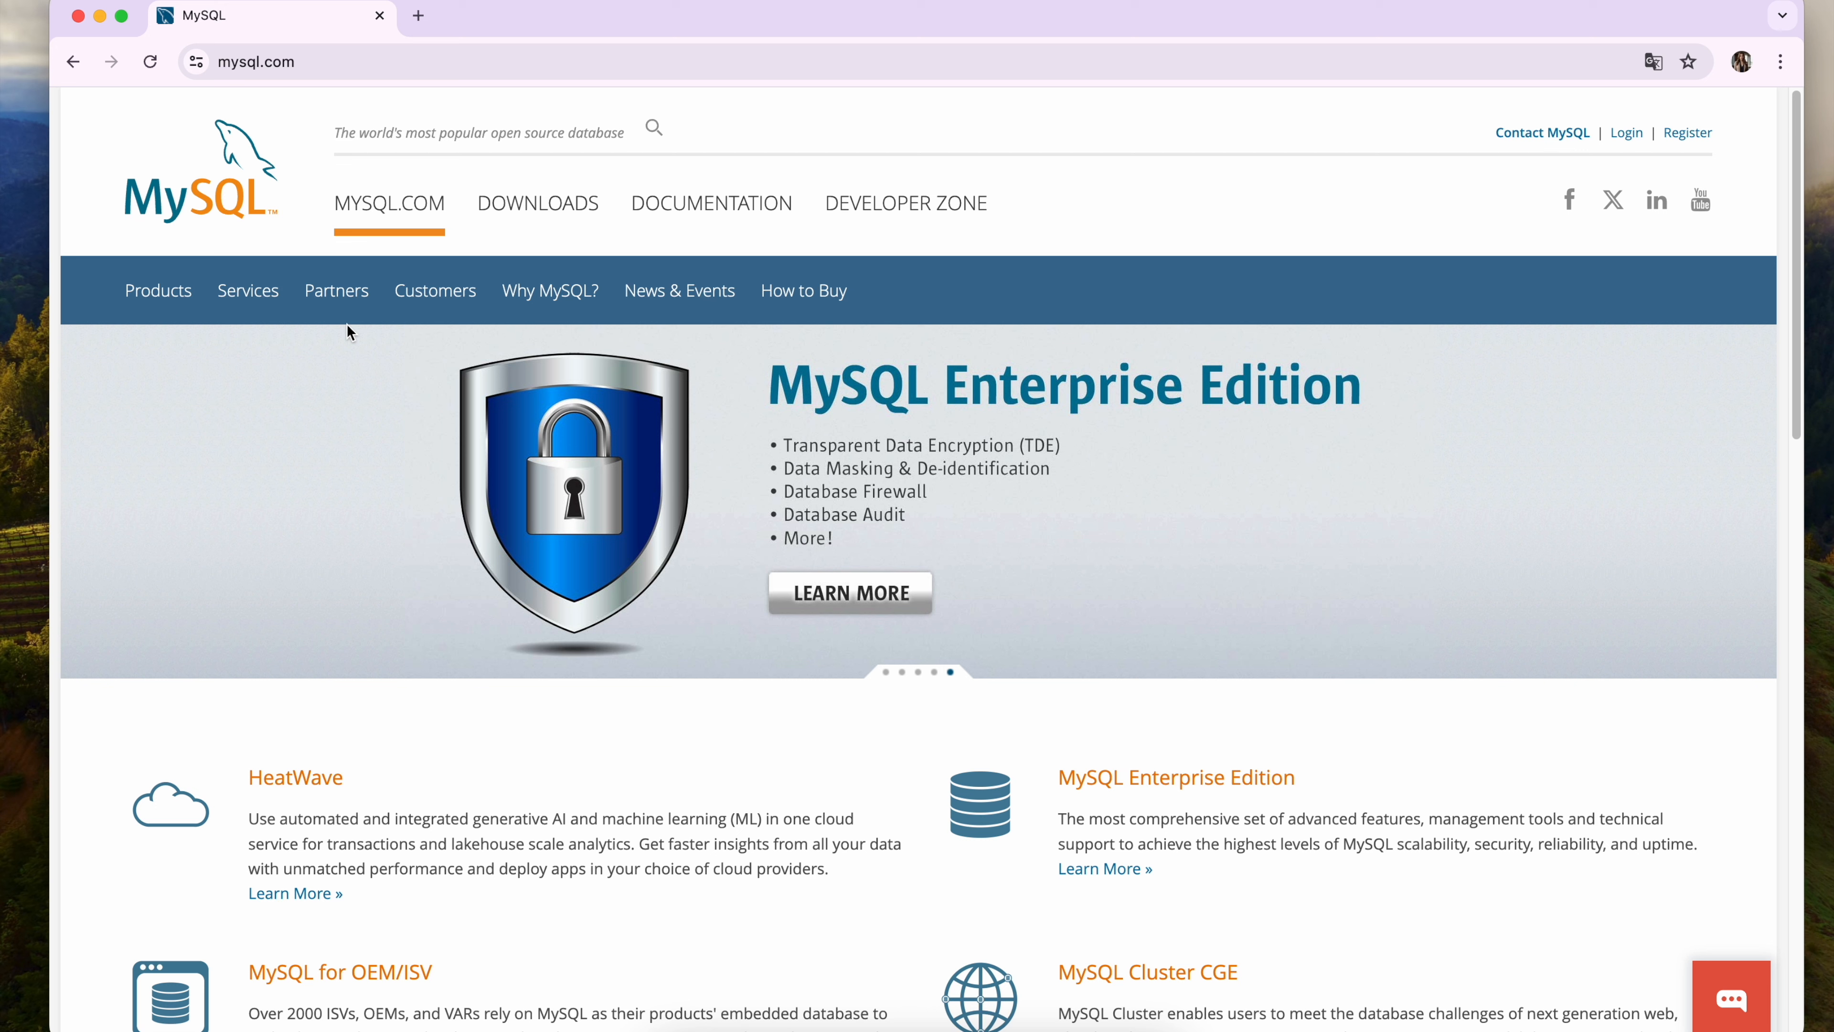
click(538, 217)
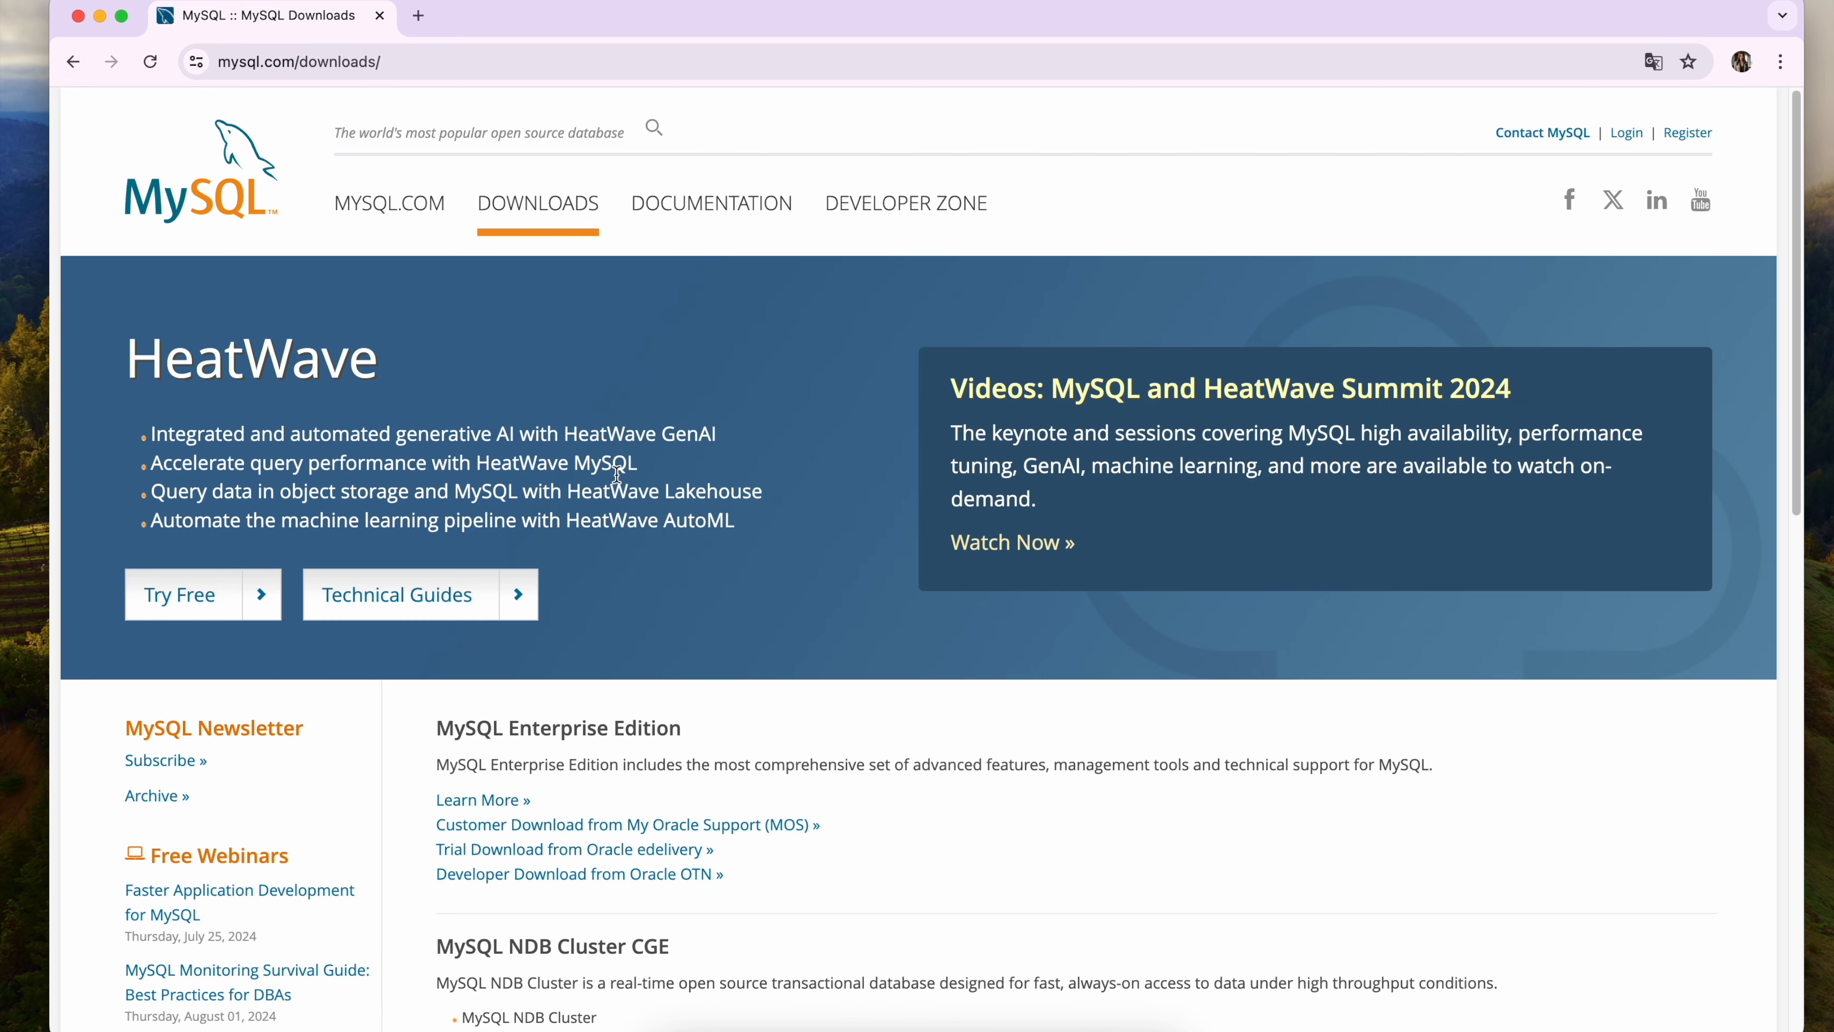
Download the macOS (ARM, 64-bit) DMG Archive of MySQL Workbench 8.0.38 from the community downloads without logging in.
scroll(700, 564, down, 5)
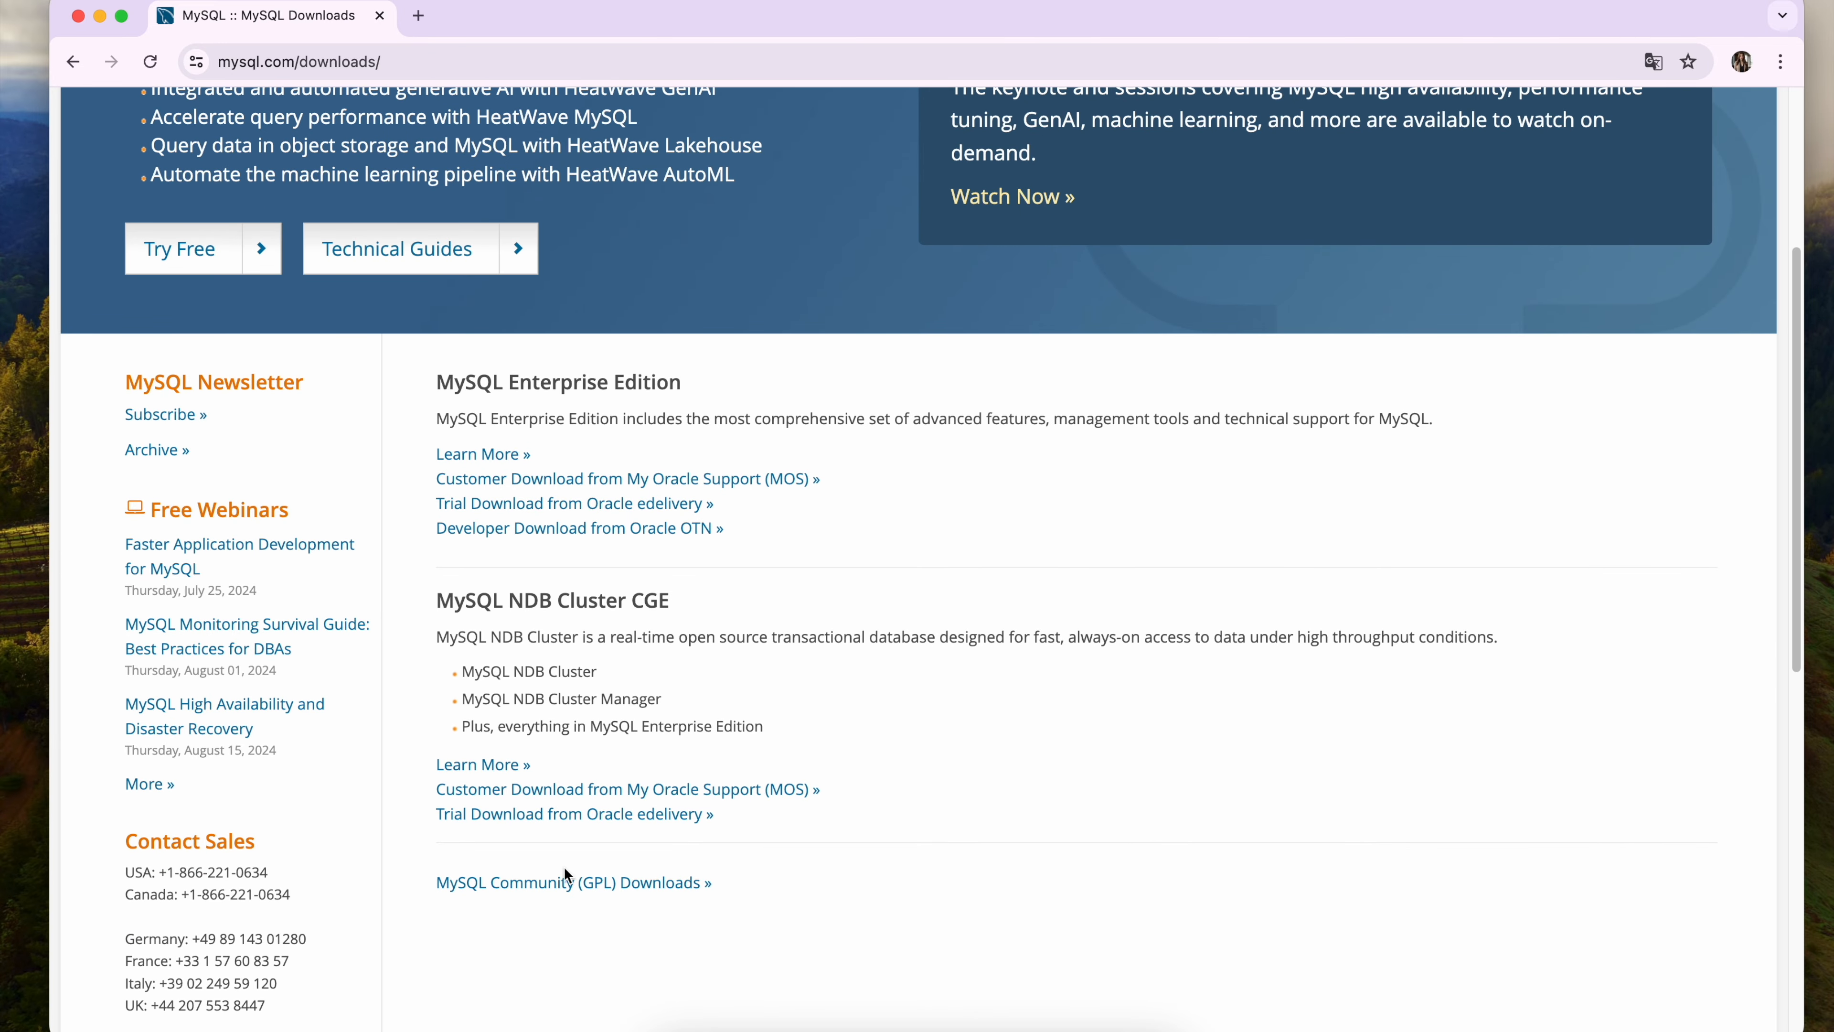
click(566, 882)
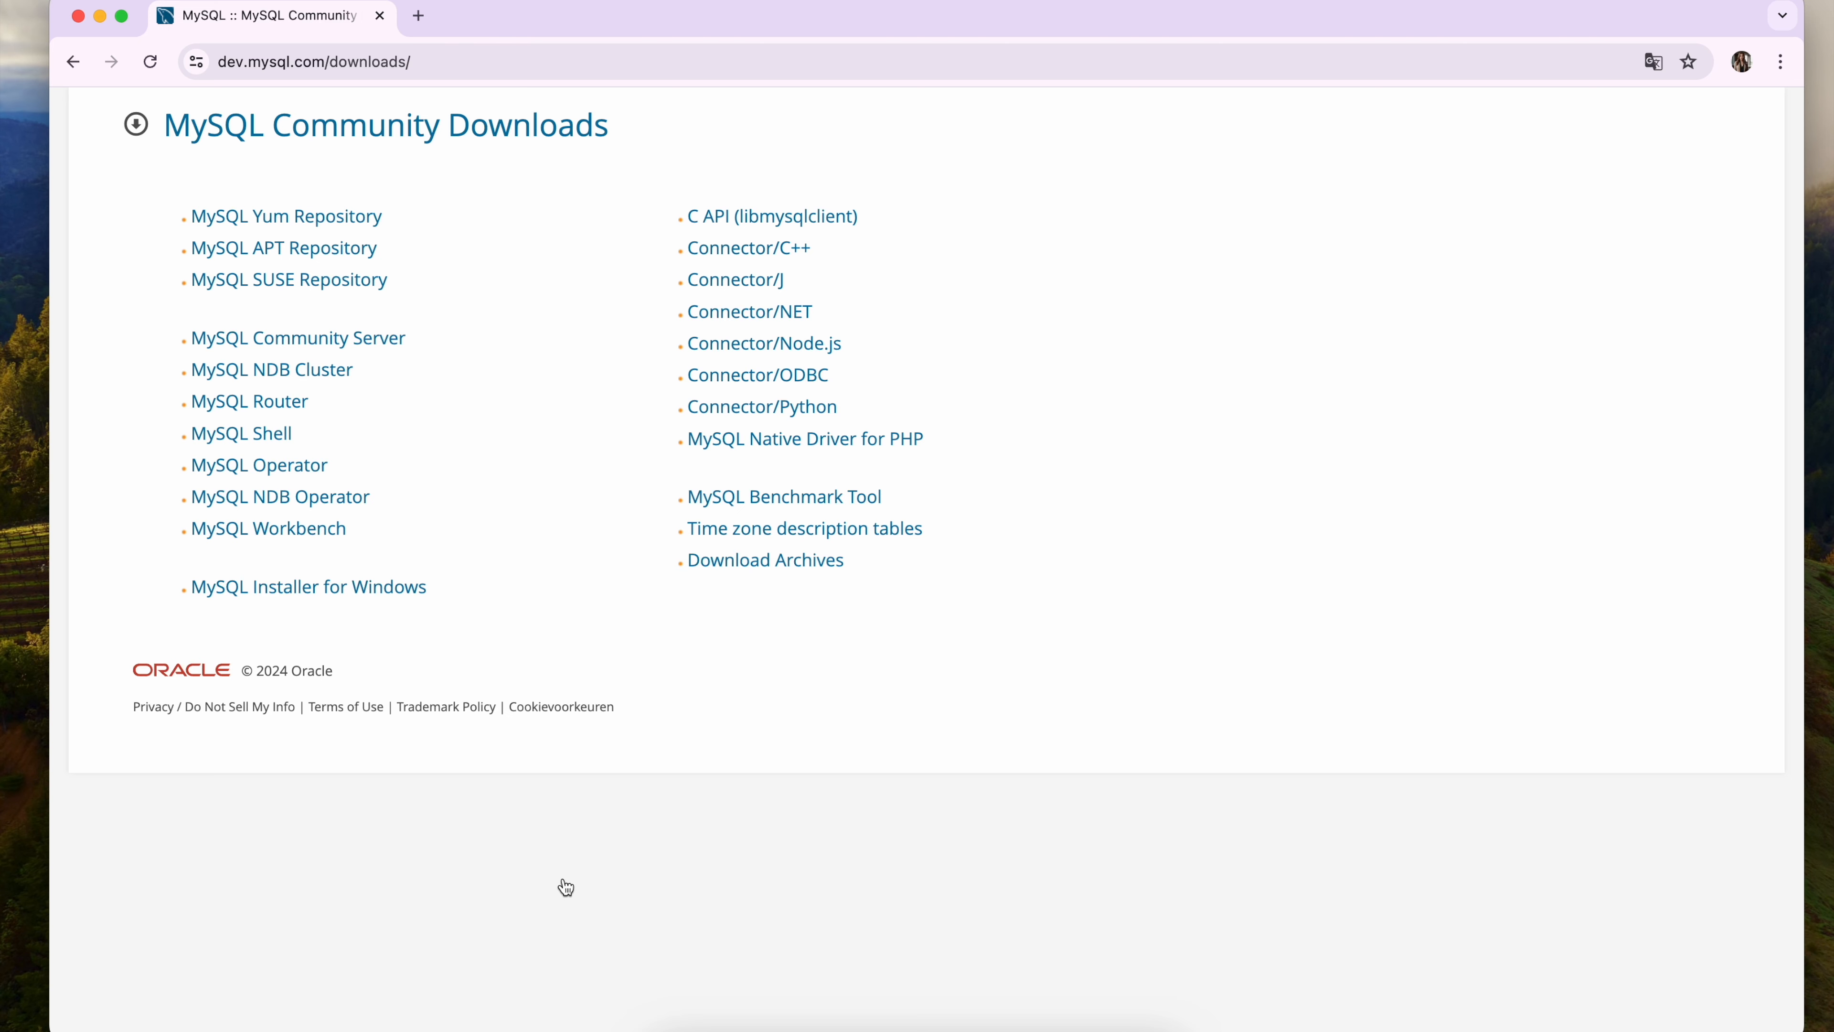
click(306, 543)
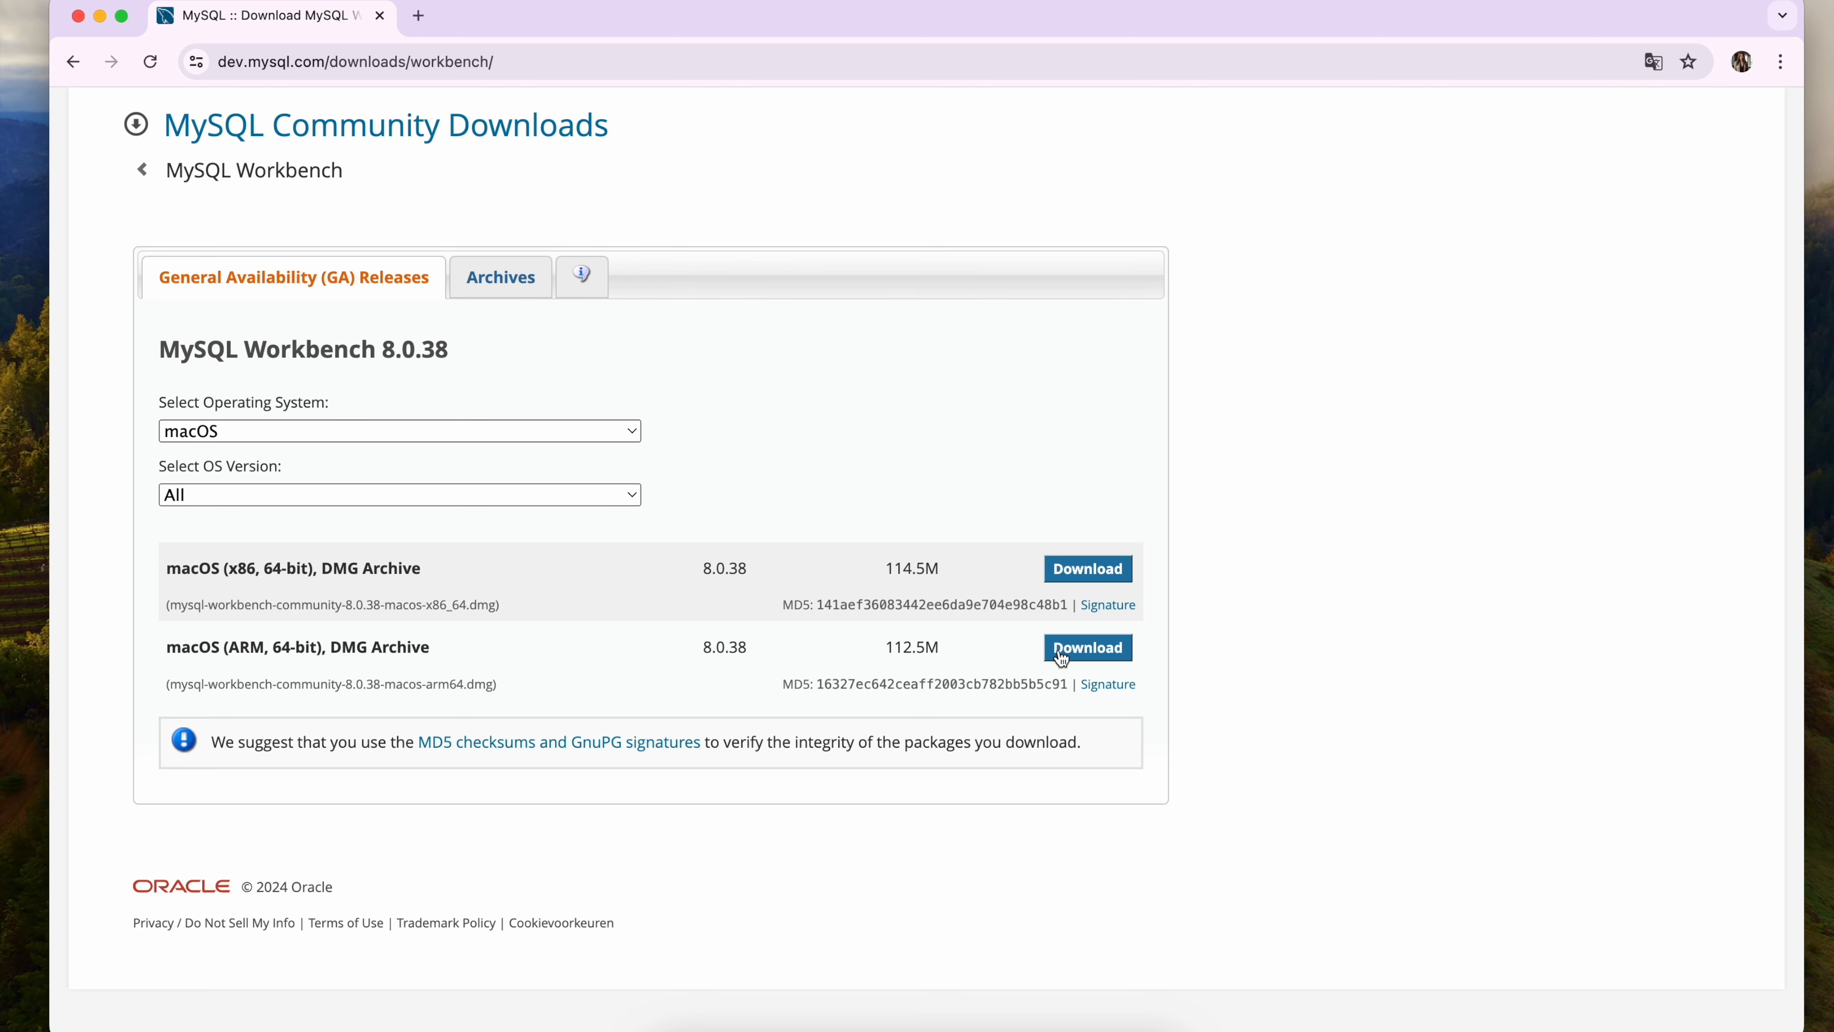
click(1082, 648)
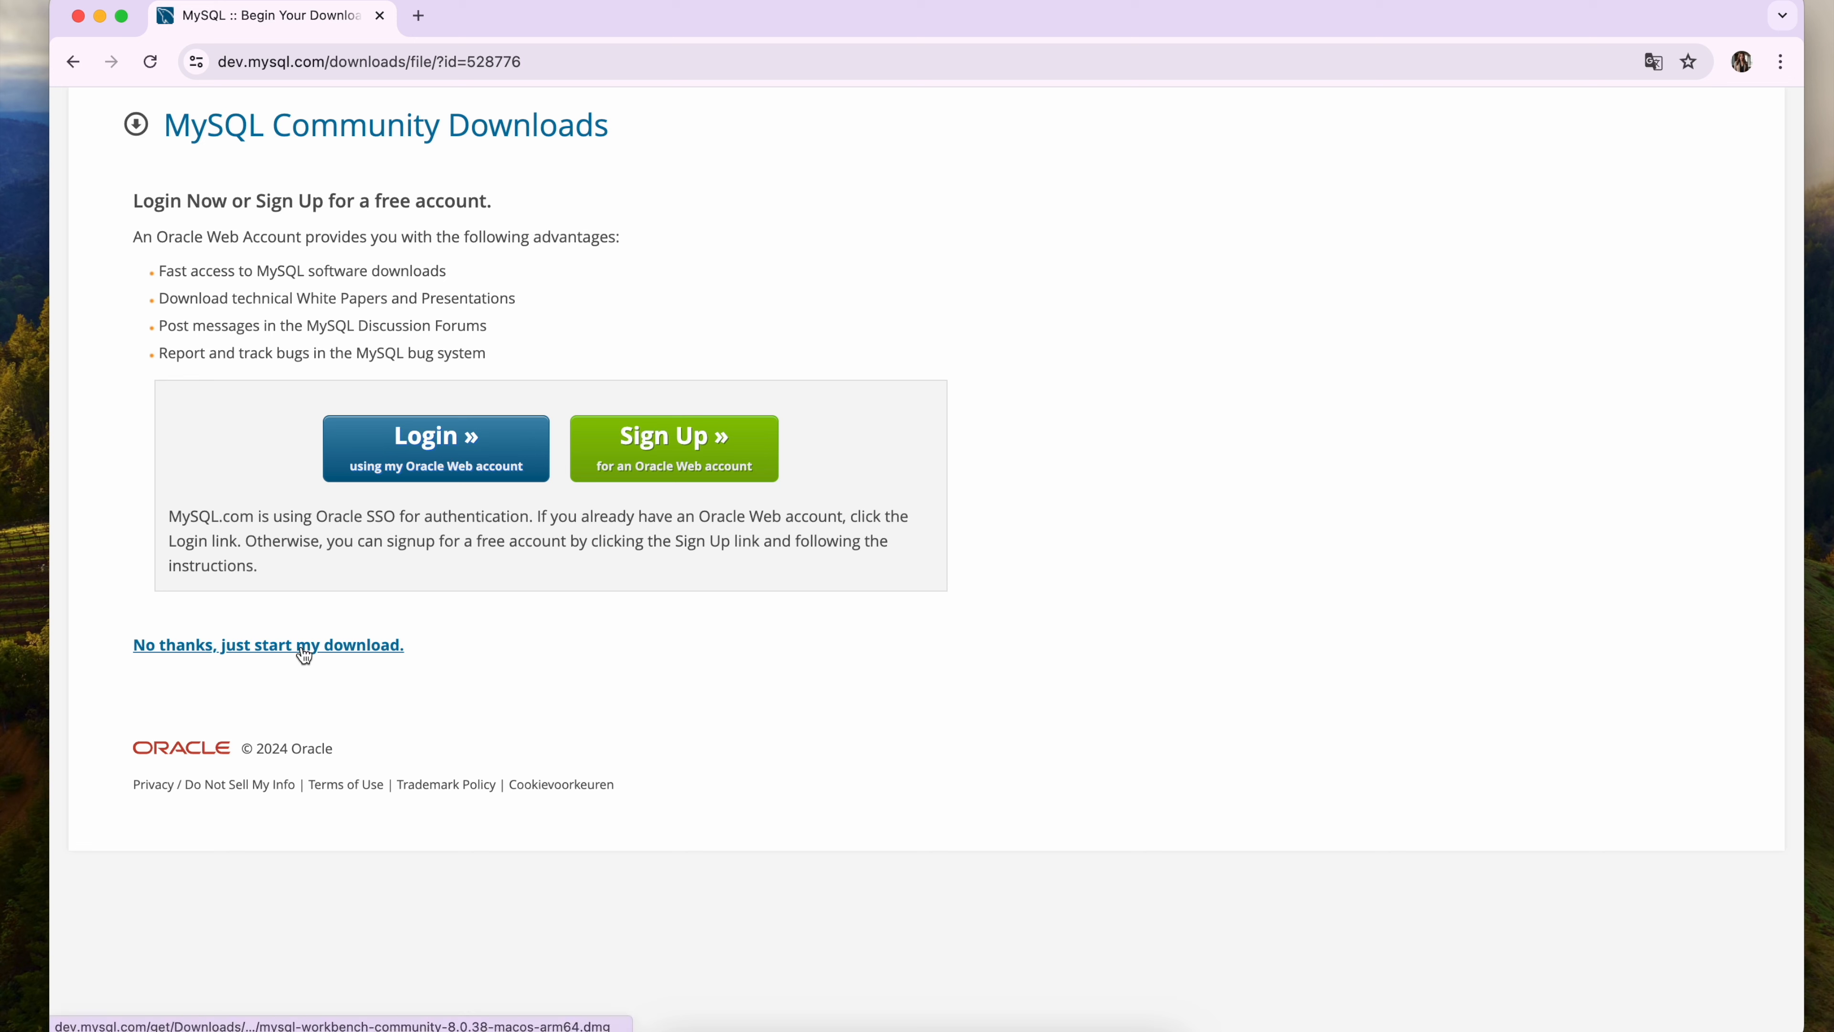
click(302, 645)
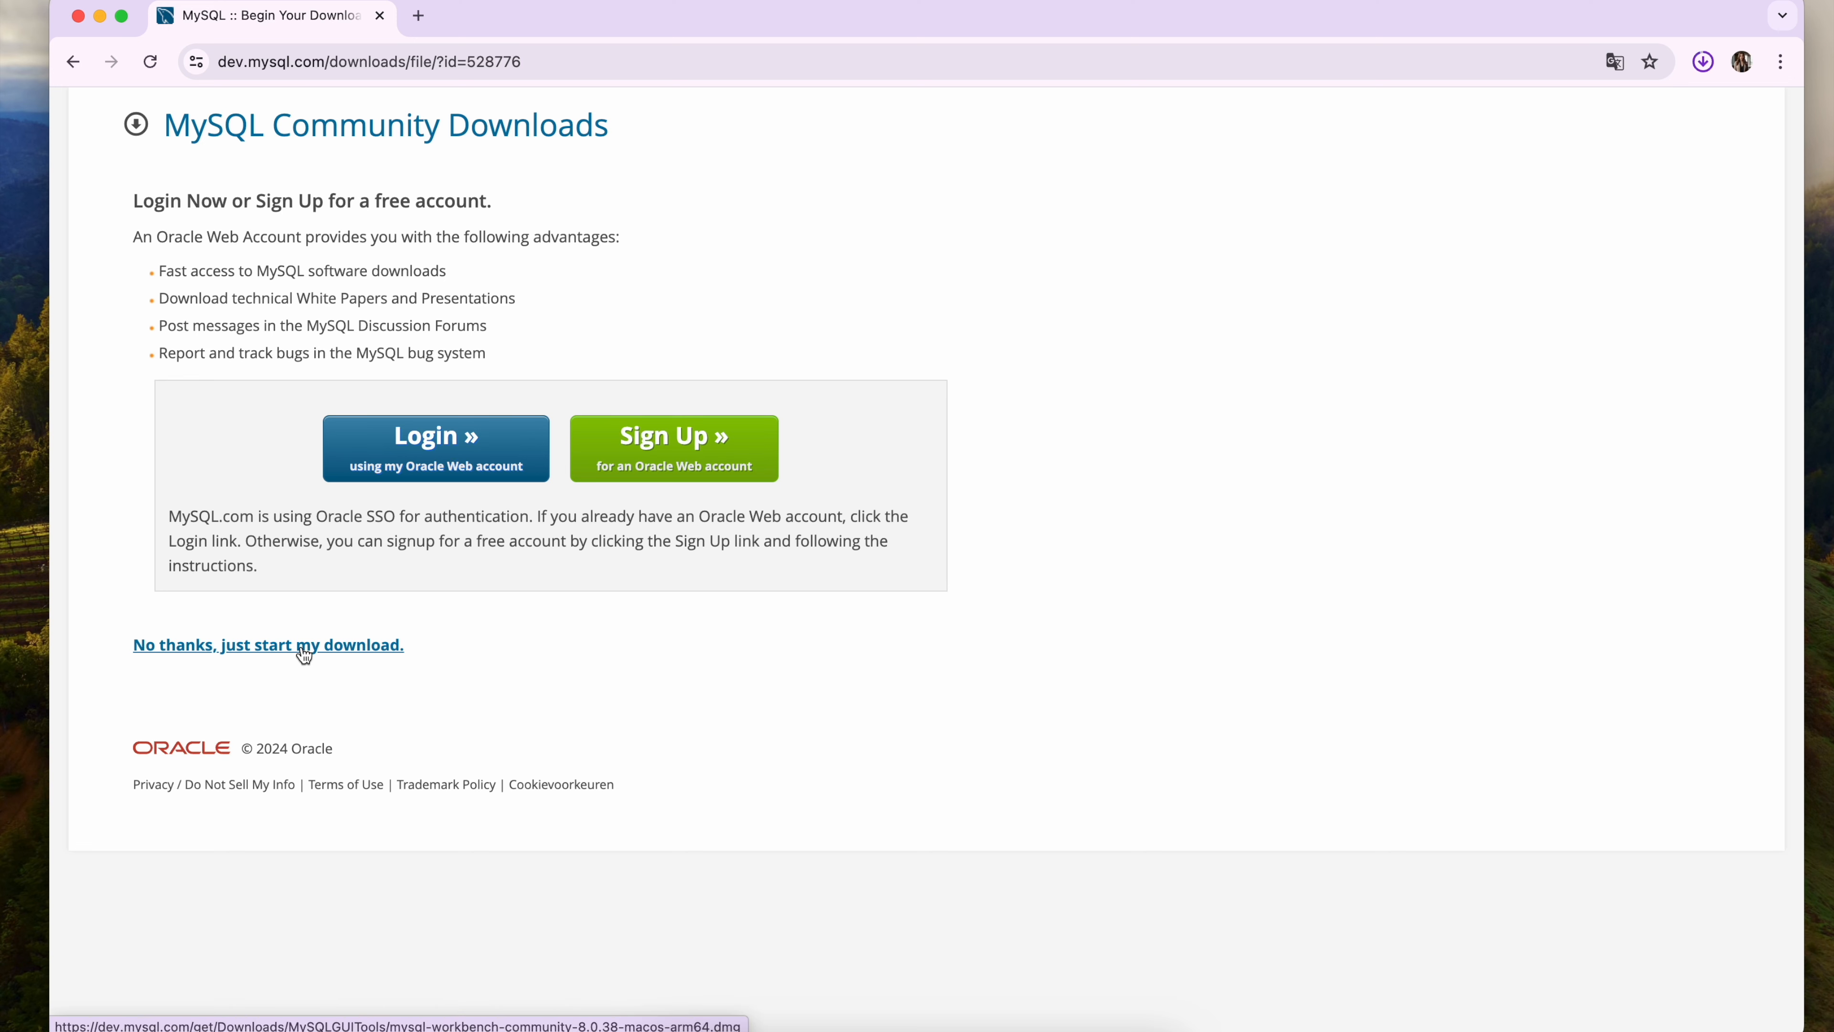
Copy MySQLWorkbench from its disk image into the Applications folder and launch it, confirming that the downloaded app may open.
mouse_move(1444, 189)
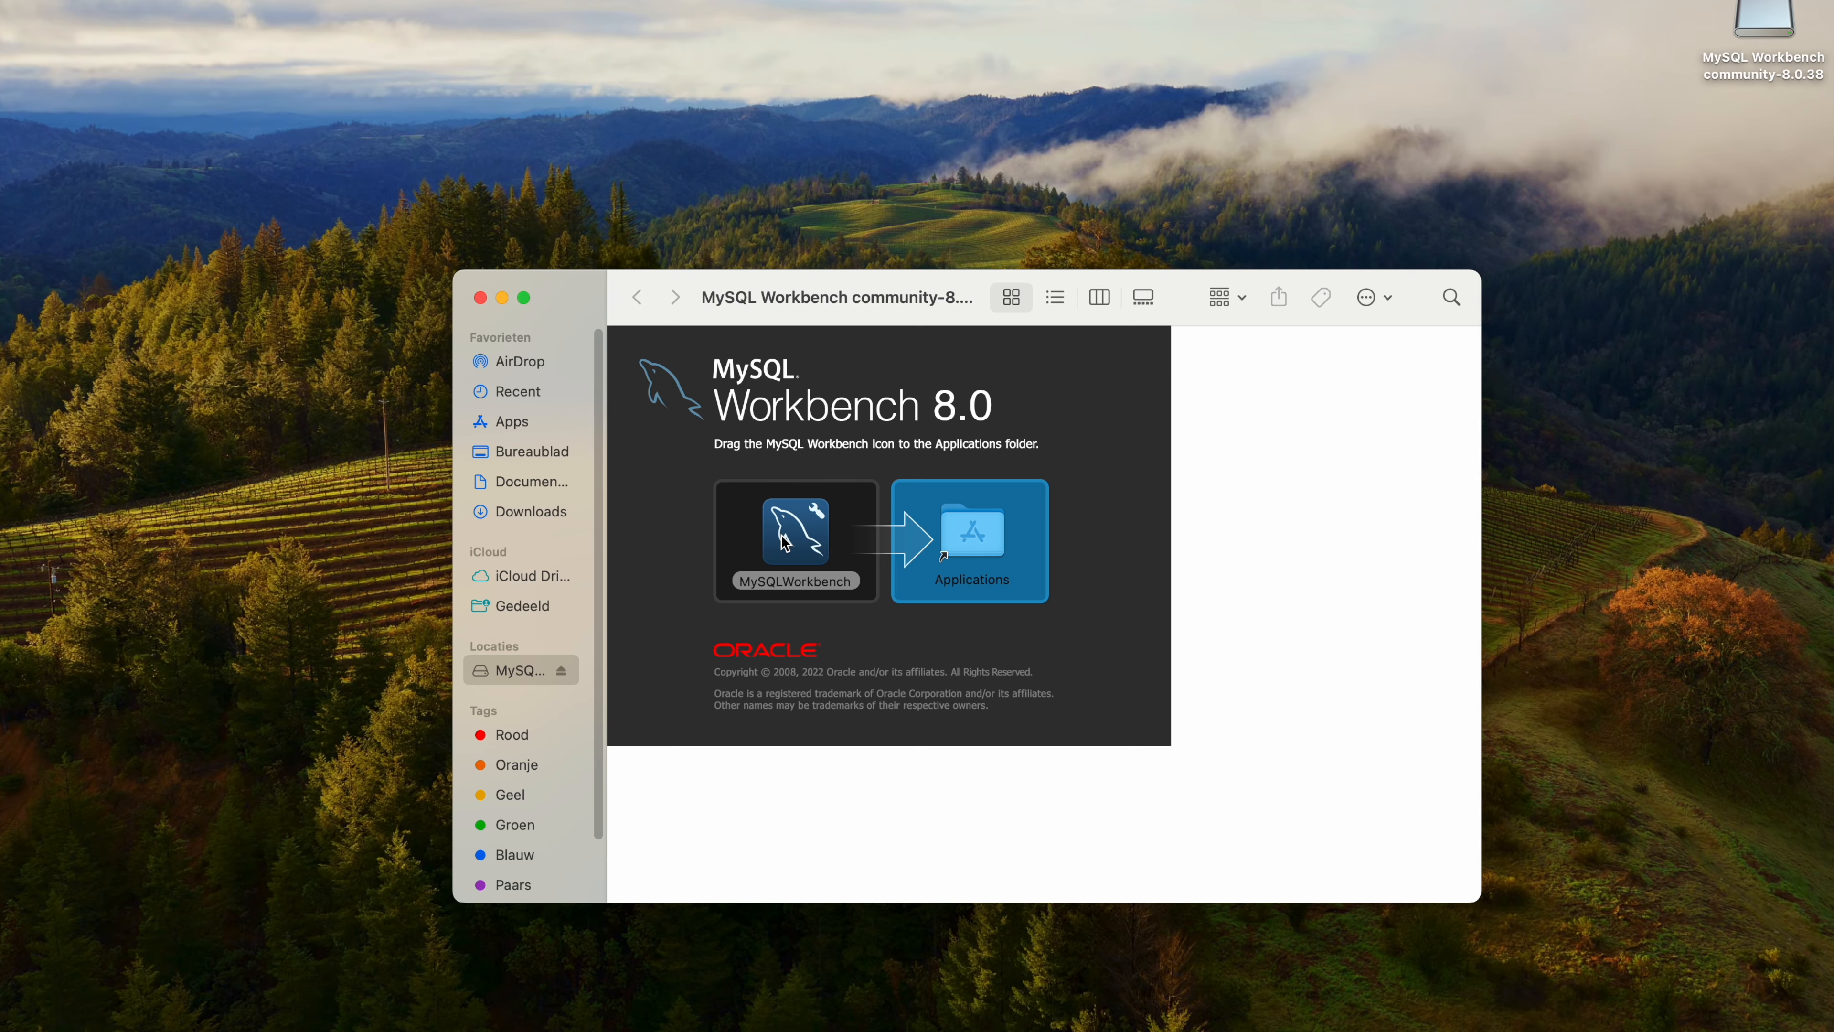
drag(794, 527, 967, 531)
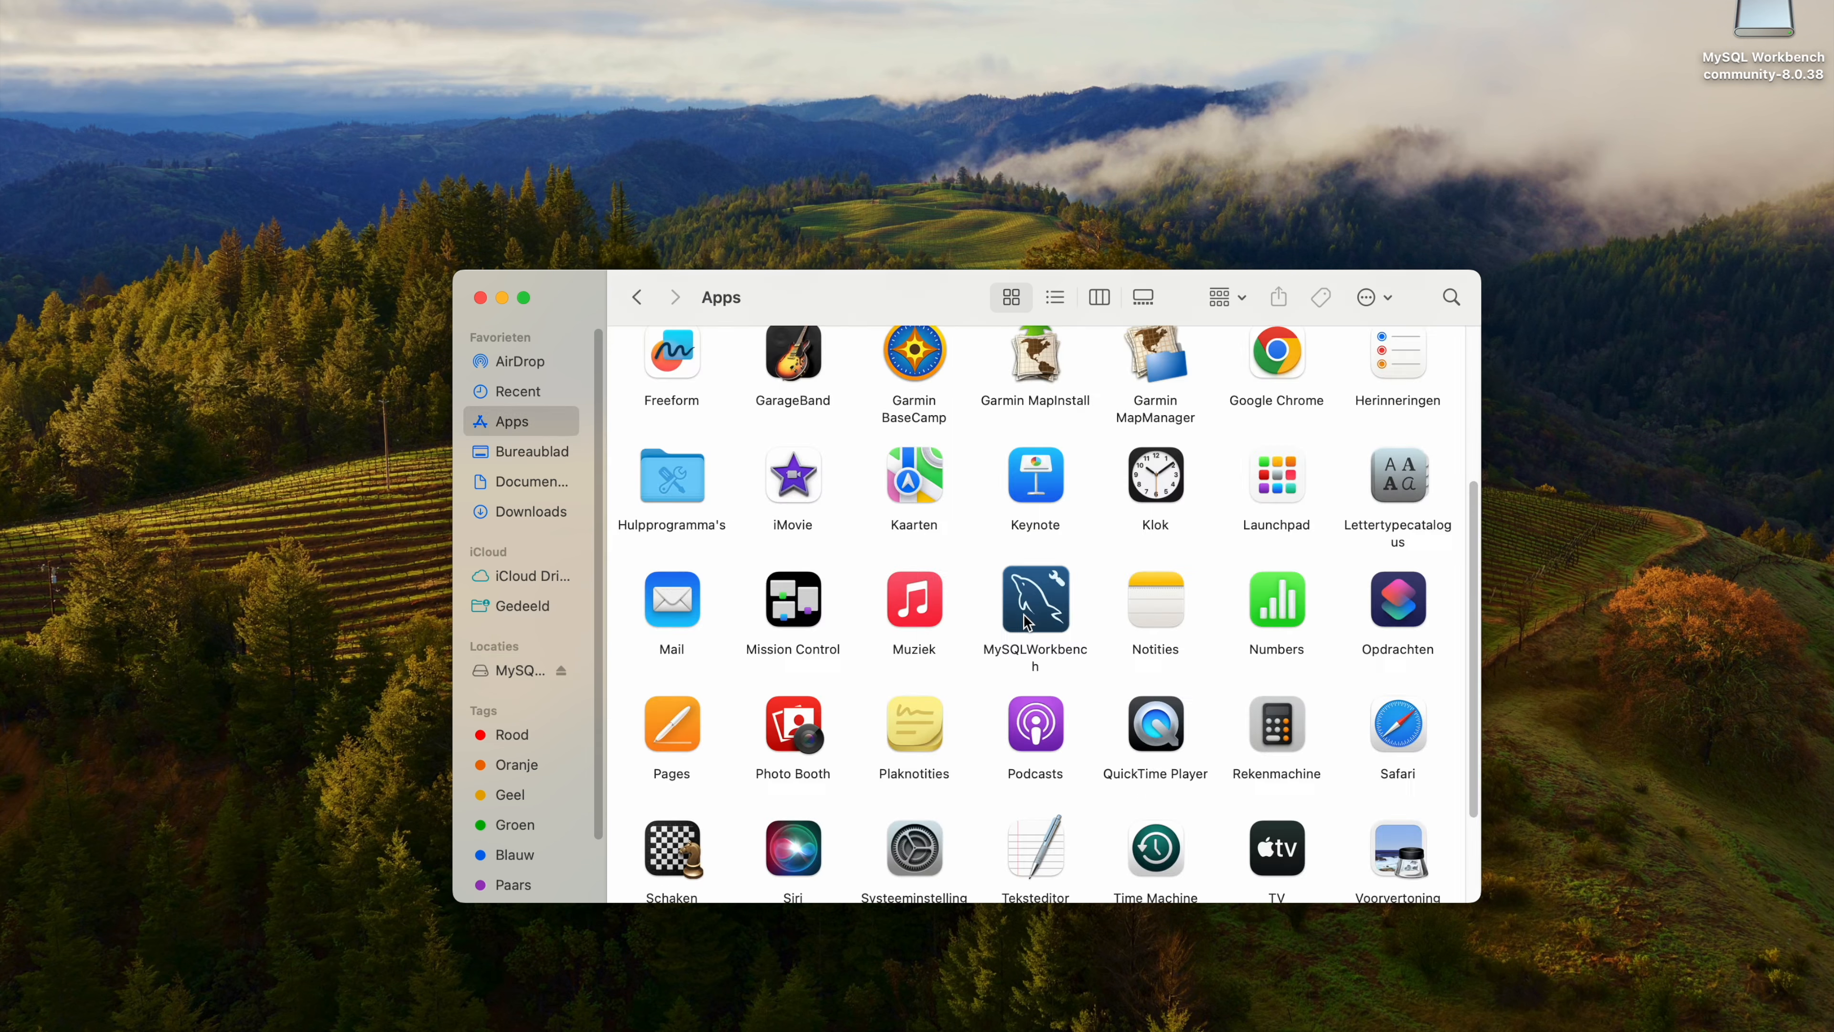
double_click(1028, 621)
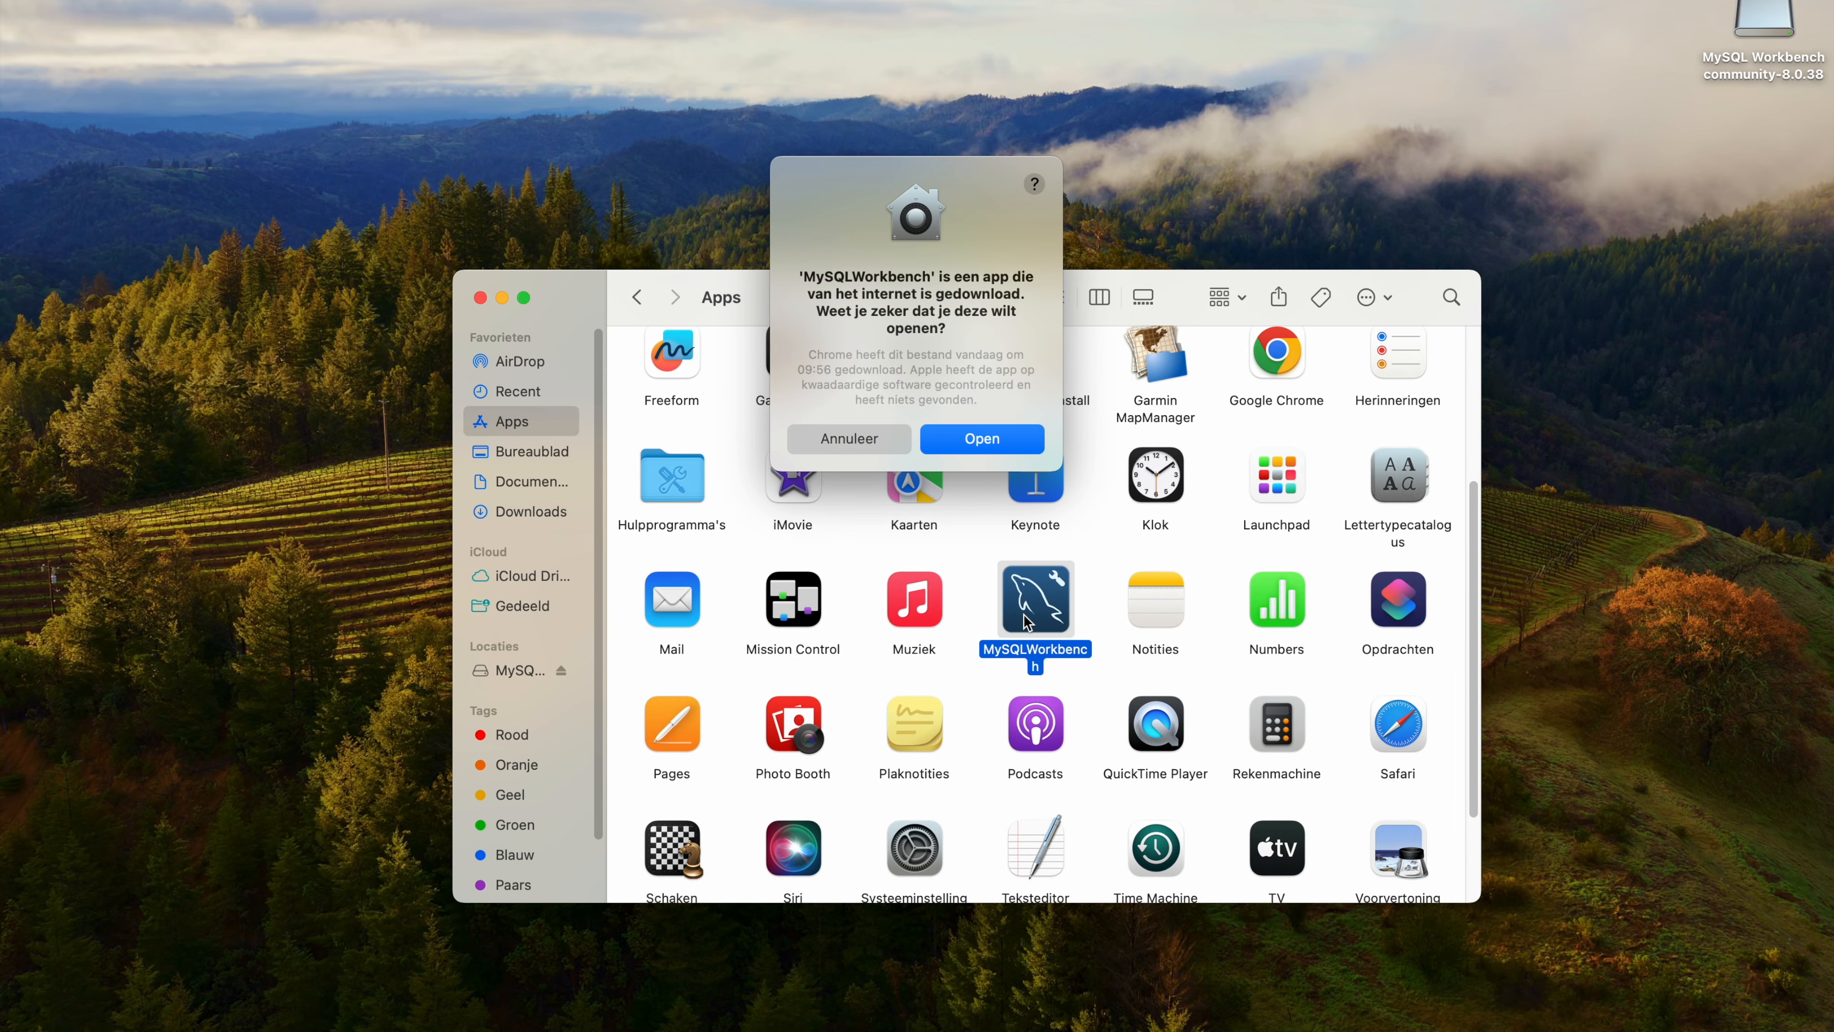
click(983, 438)
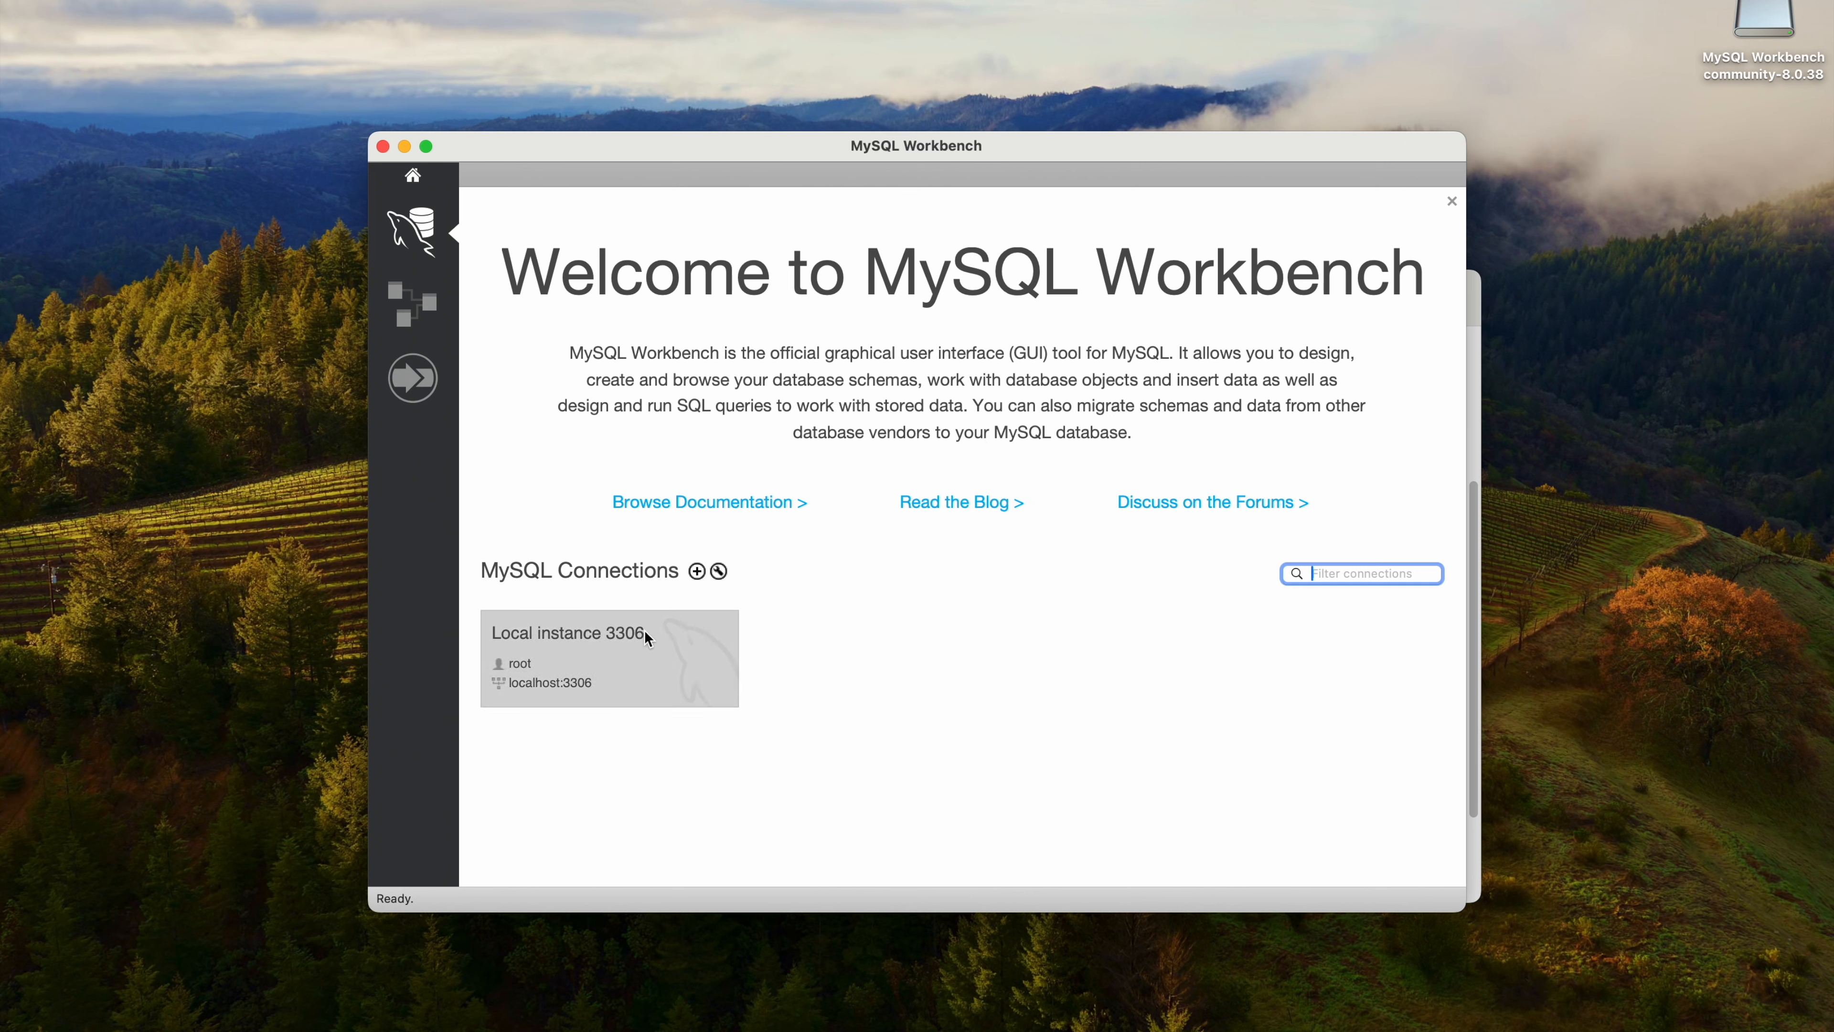
Connect to Local instance 3306 with the root user's password, saving the password in the keychain.
click(619, 667)
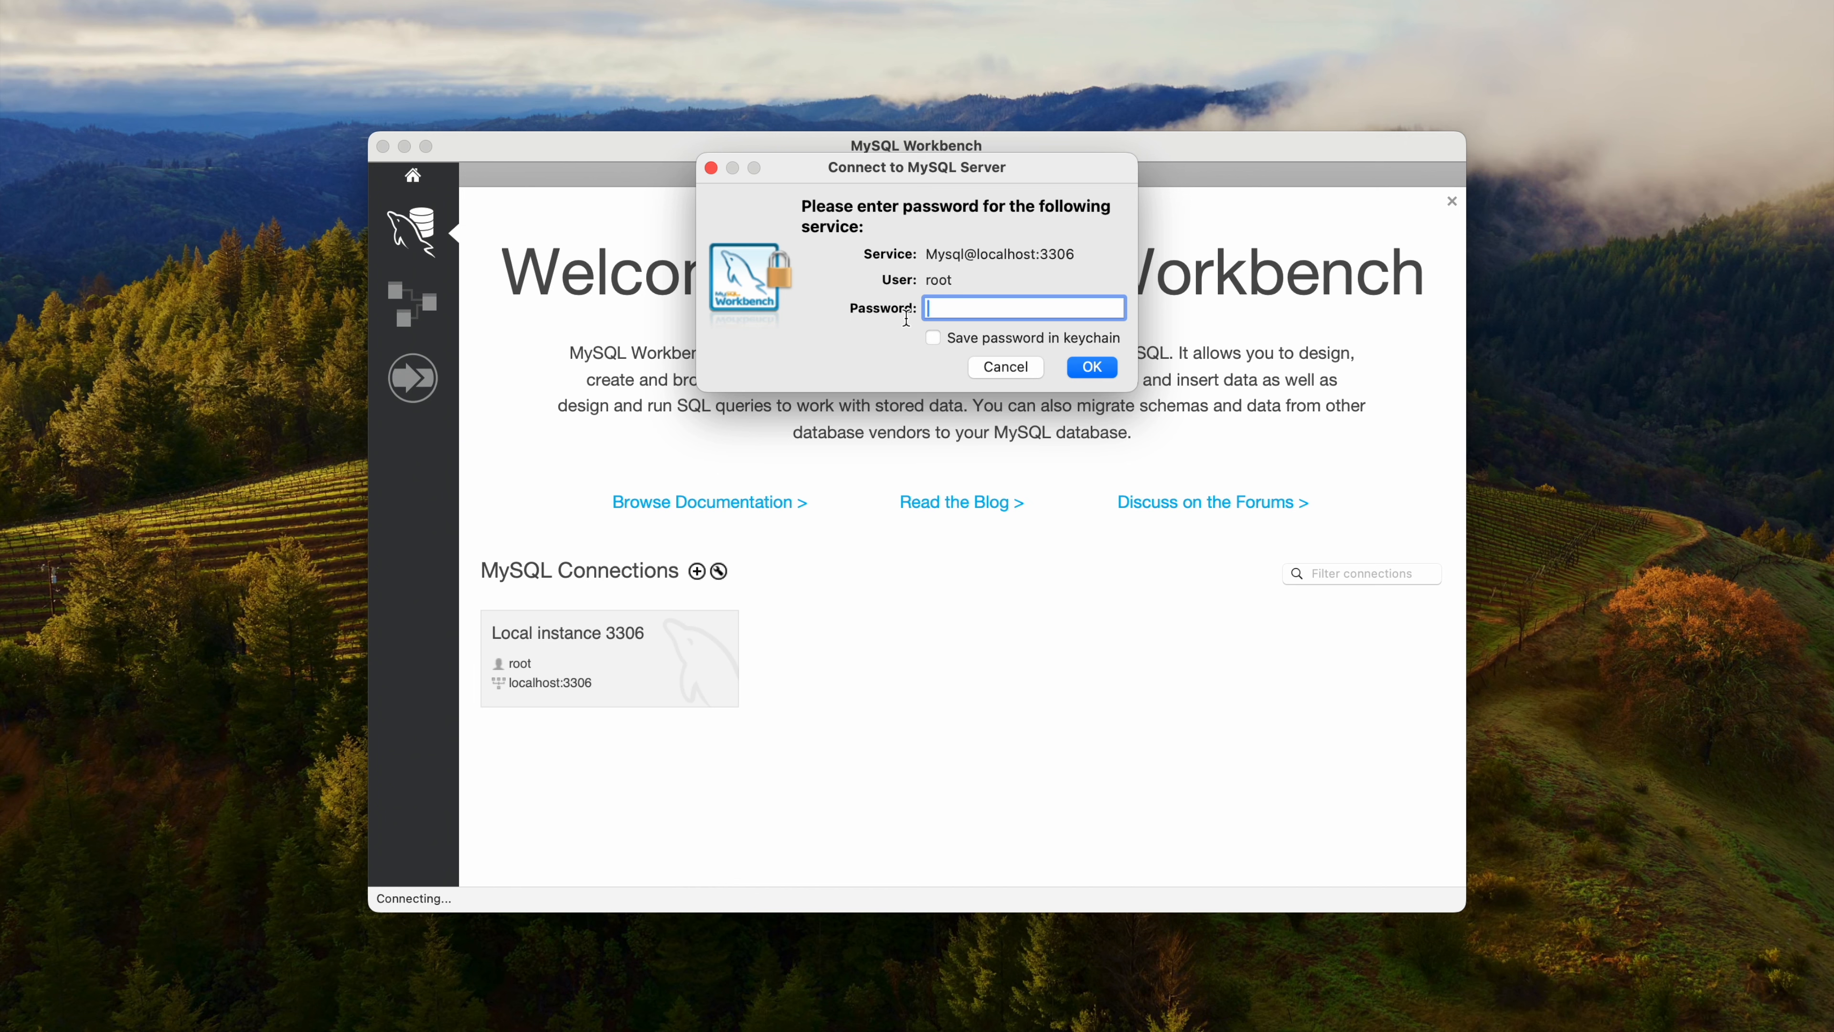
text(•••••••••••••)
click(933, 338)
click(1086, 368)
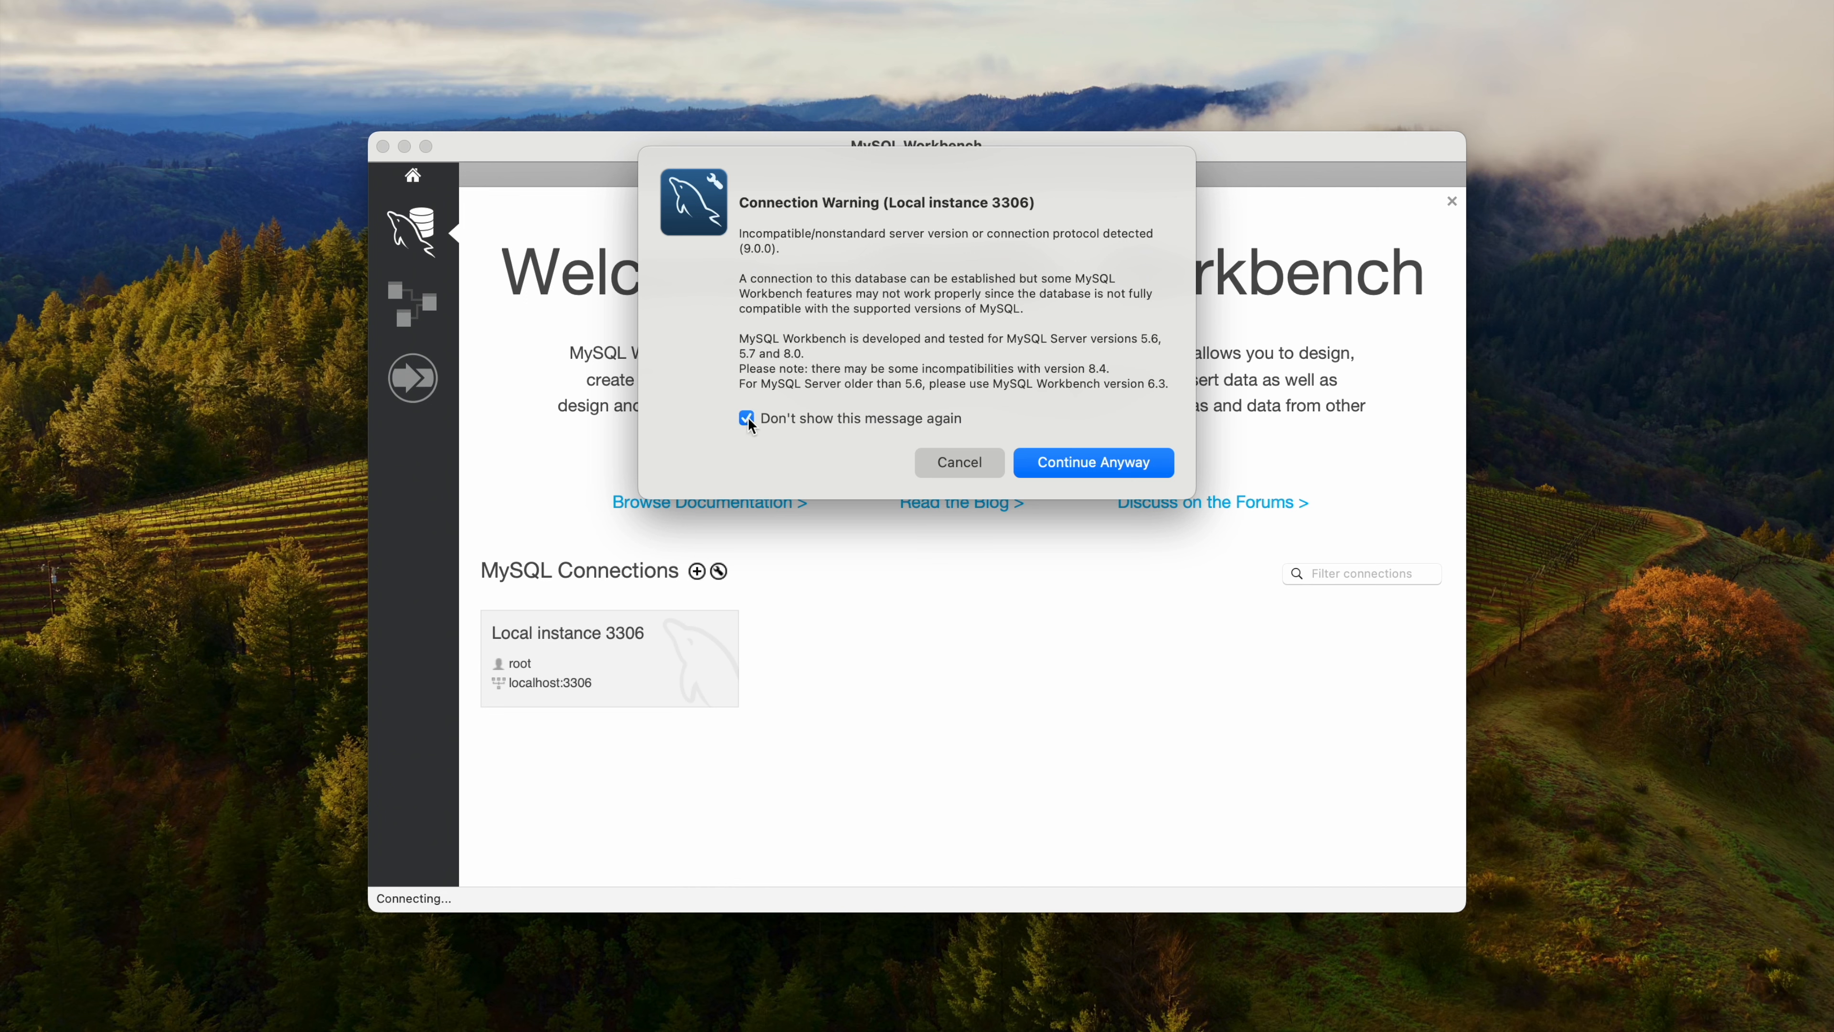
Continue past the server version warning with its message suppressed for future connections, and make the MySQL Workbench window full screen.
click(1076, 466)
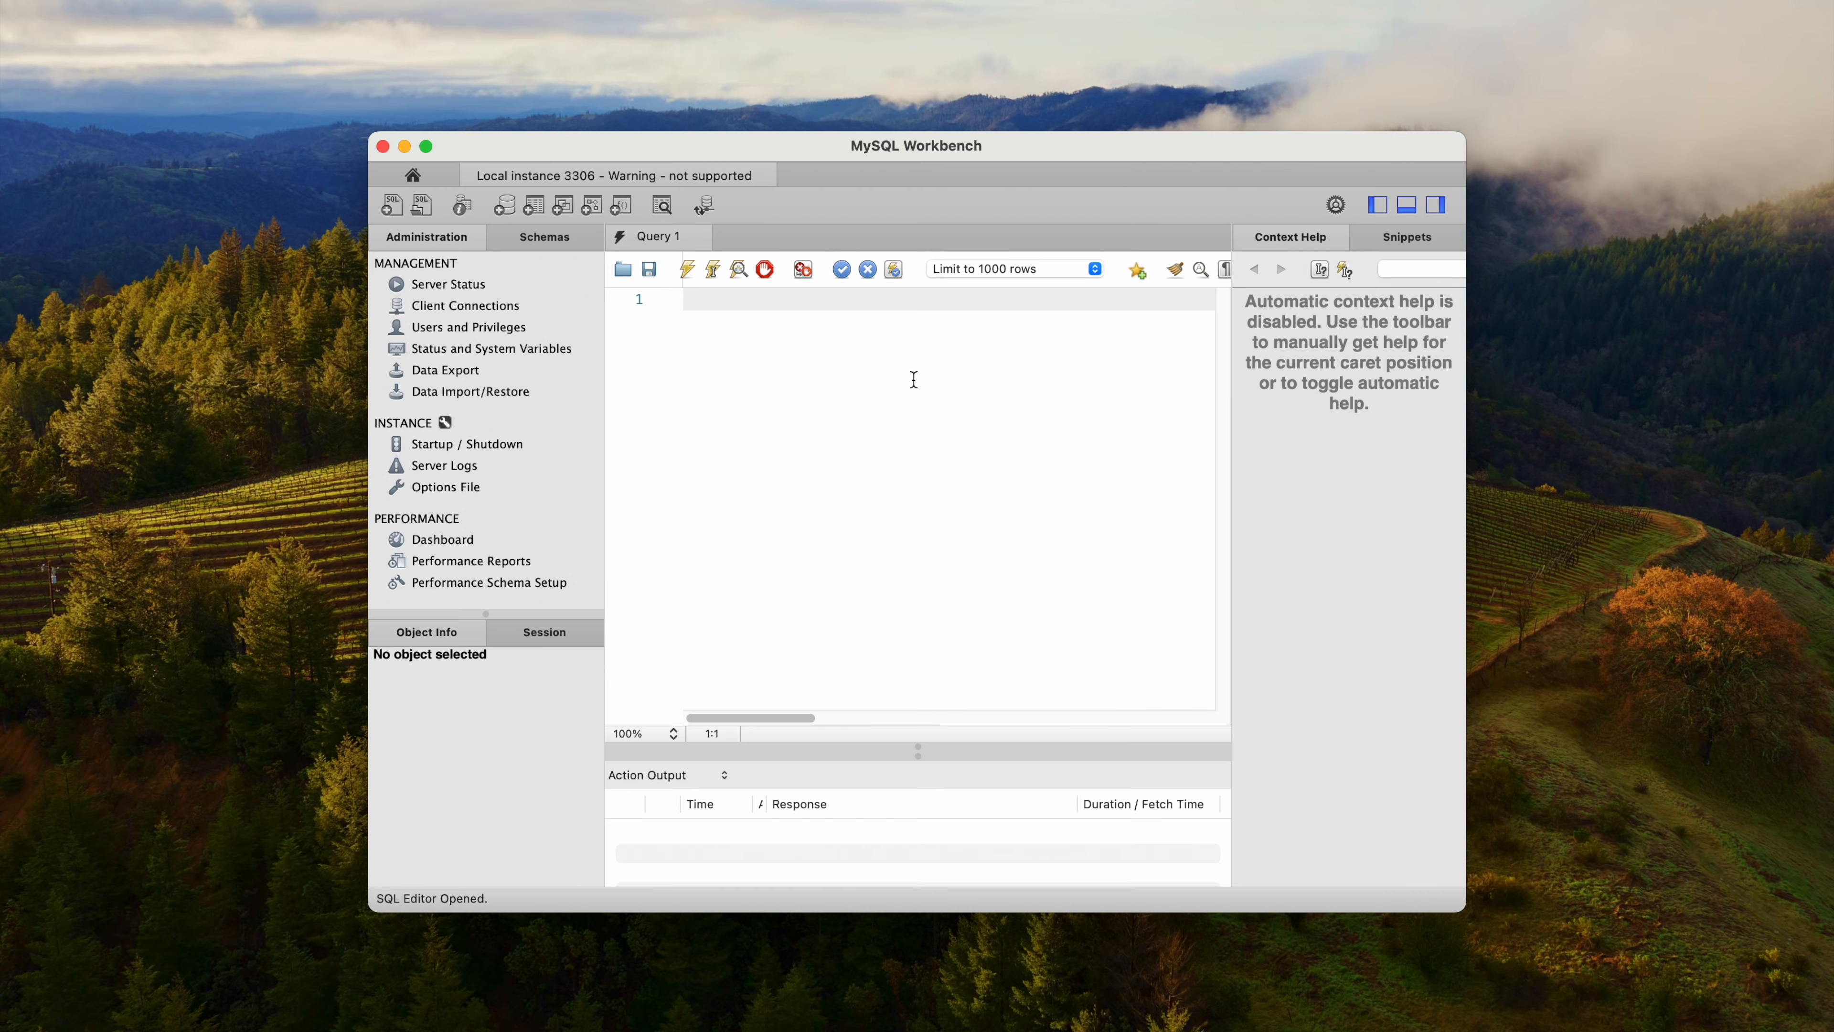
click(427, 148)
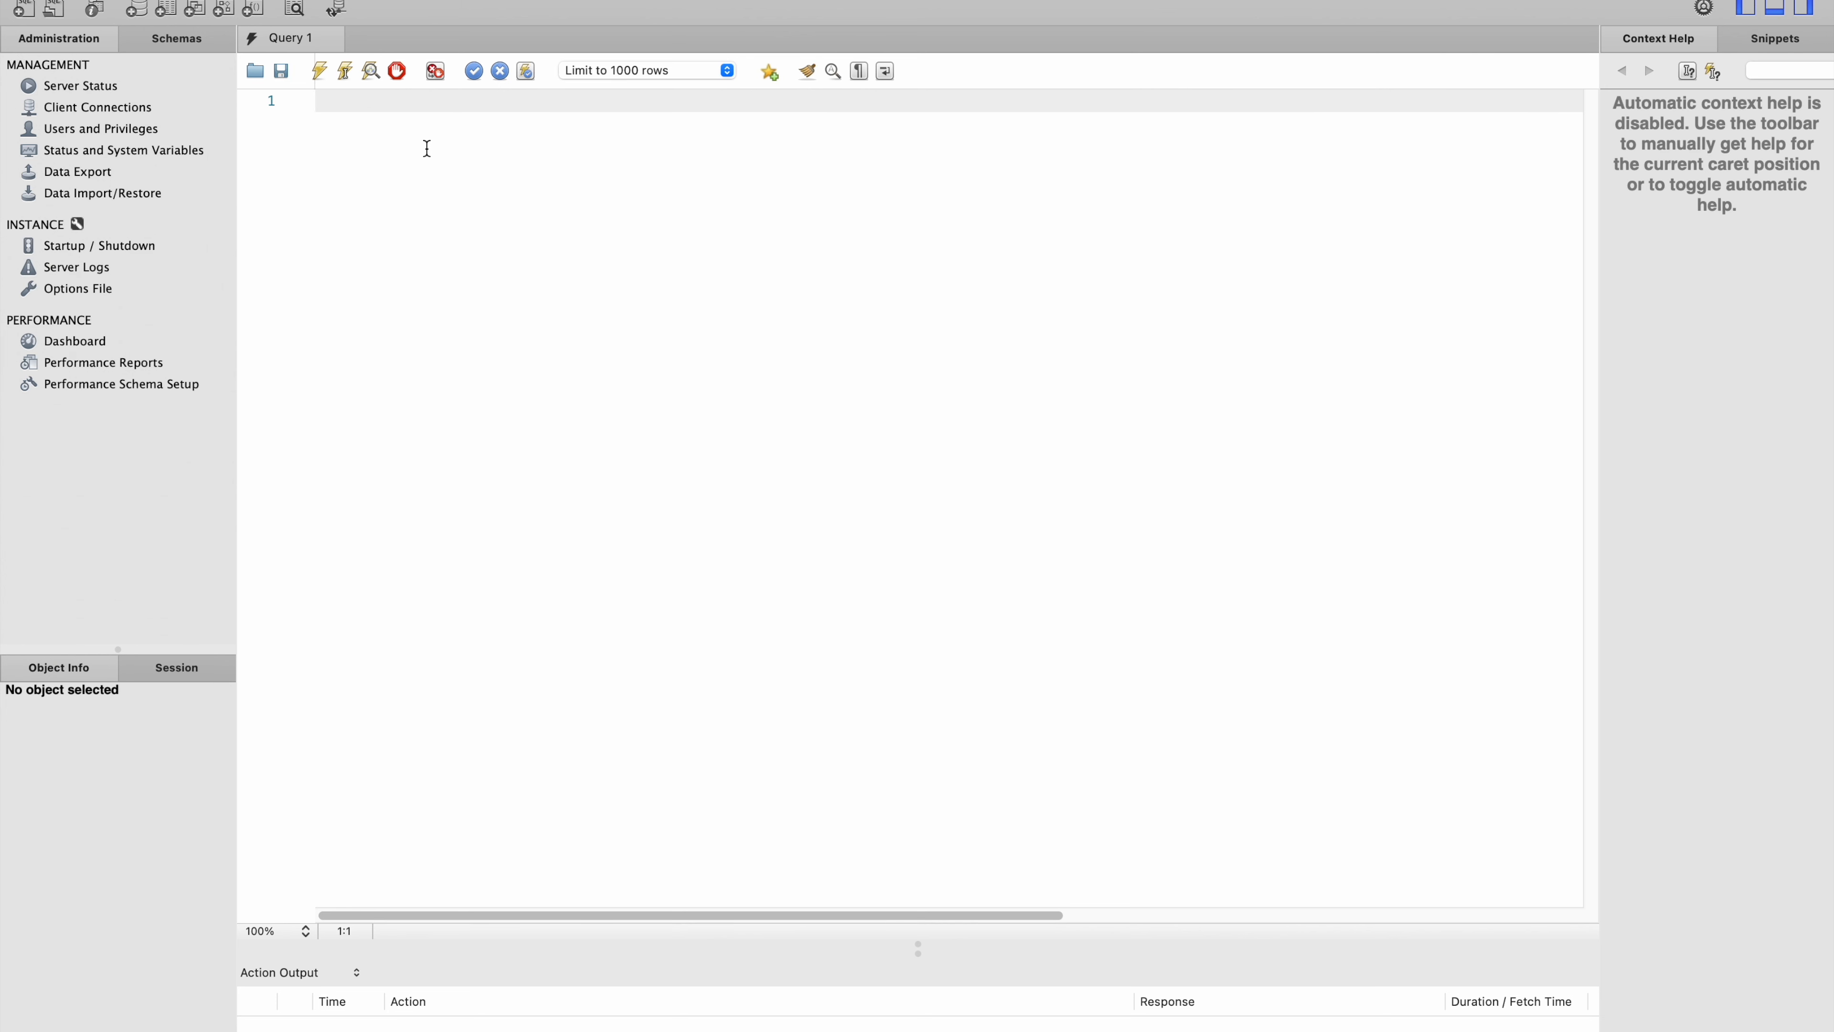